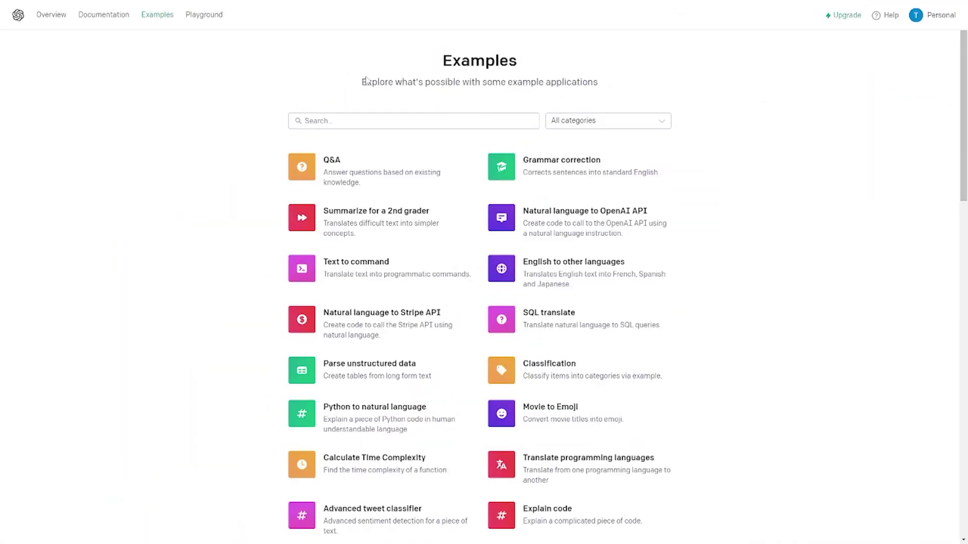
# Step: Highlight the Examples page subtitle and scroll down through the sample applications
pyautogui.moveTo(362, 82); pyautogui.dragTo(629, 82)
pyautogui.scroll(-1, 620, 119)
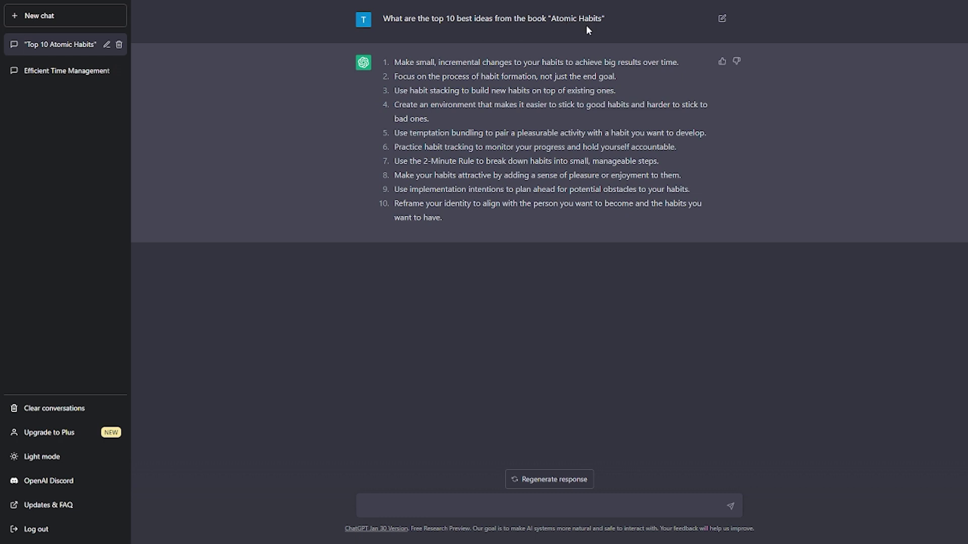
pyautogui.moveTo(550, 20); pyautogui.dragTo(602, 23)
pyautogui.click(593, 34)
pyautogui.moveTo(391, 18); pyautogui.dragTo(606, 26)
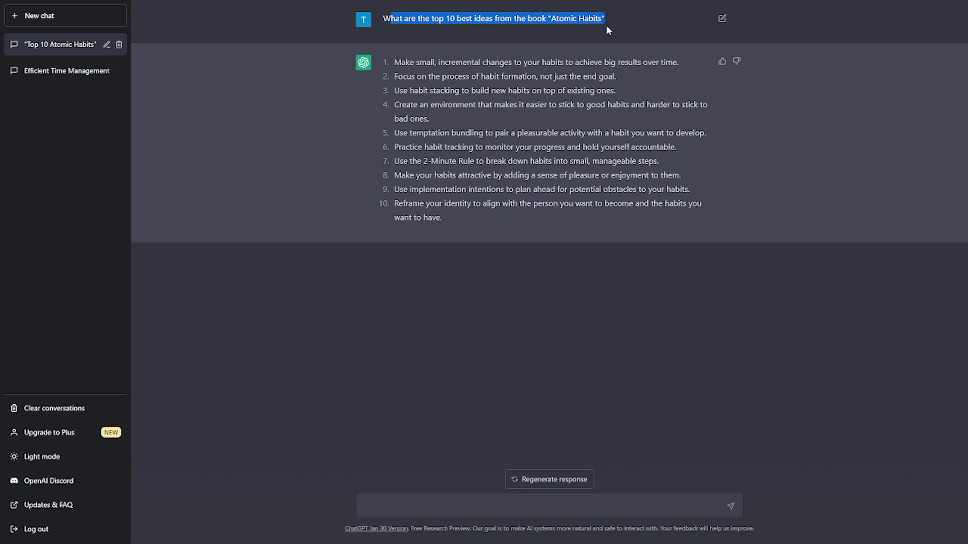
pyautogui.click(527, 34)
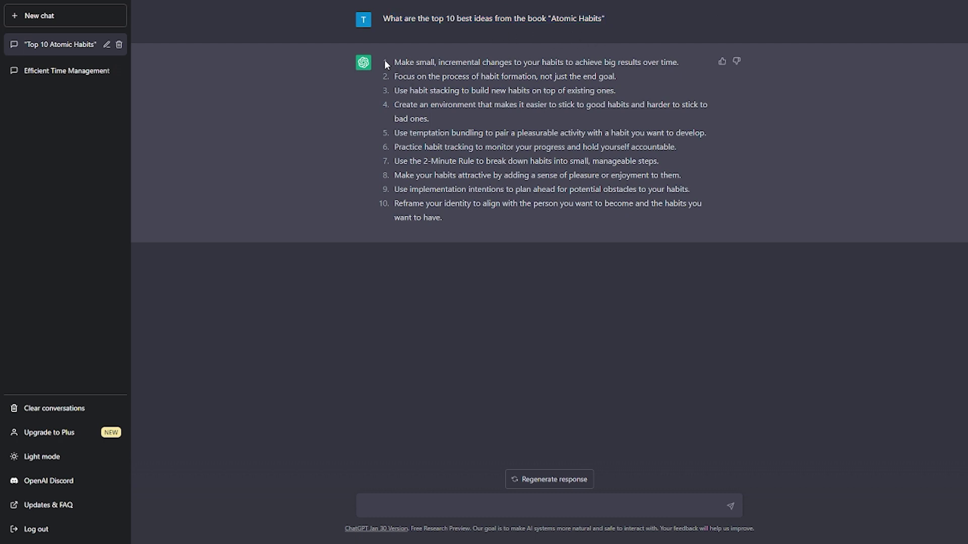
pyautogui.moveTo(385, 61); pyautogui.dragTo(501, 223)
pyautogui.click(501, 222)
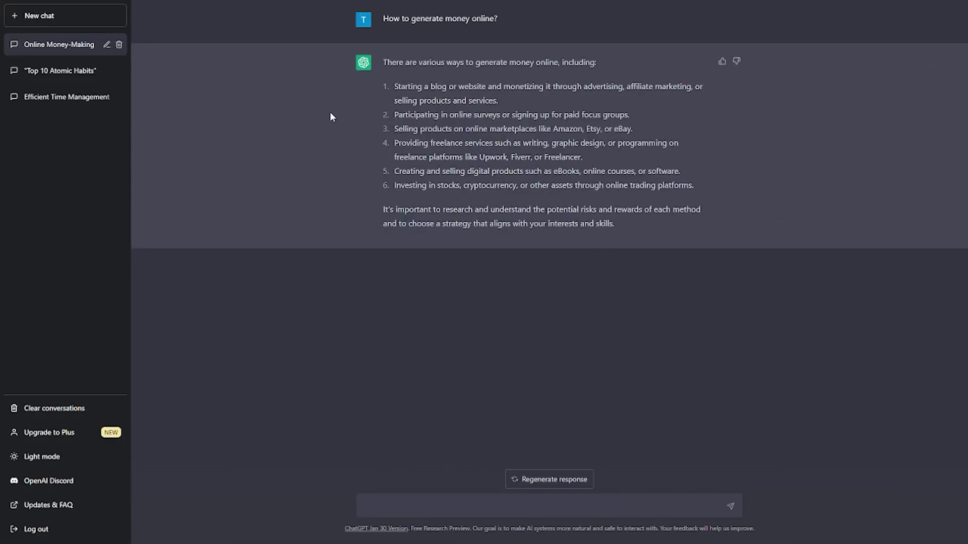
# Step: Highlight the money-making question, the answer's opening line, and item 3 on online marketplaces
pyautogui.moveTo(381, 19); pyautogui.dragTo(513, 20)
pyautogui.moveTo(383, 62); pyautogui.dragTo(610, 65)
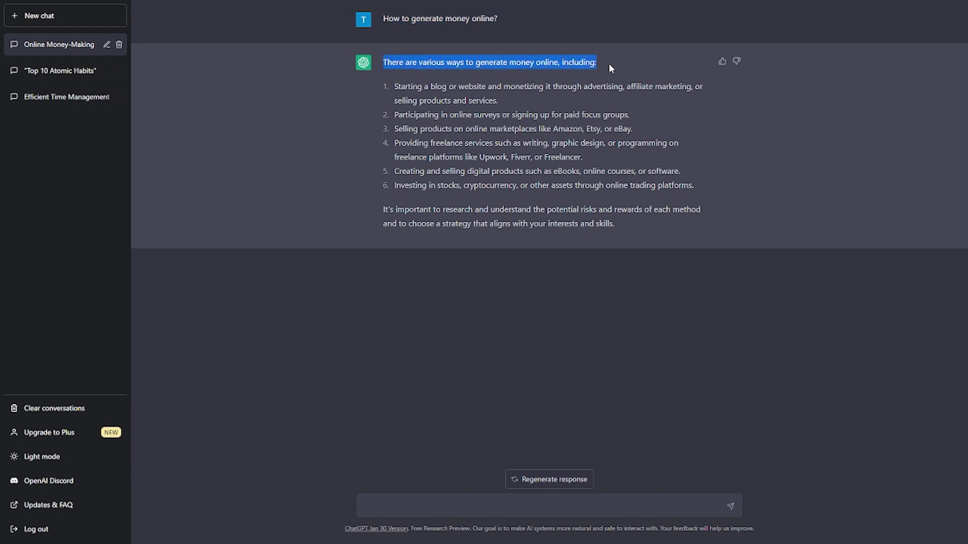
pyautogui.click(543, 73)
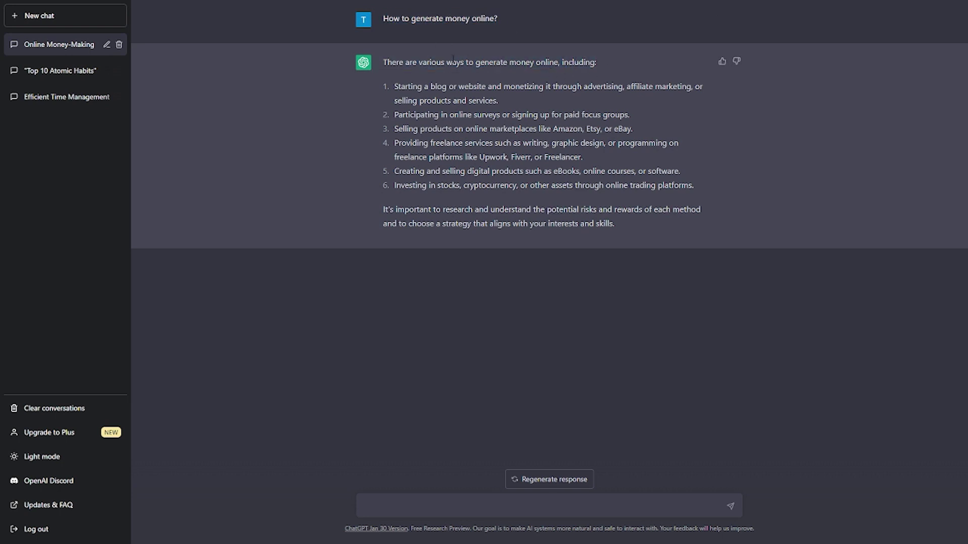
pyautogui.moveTo(392, 129); pyautogui.dragTo(626, 127)
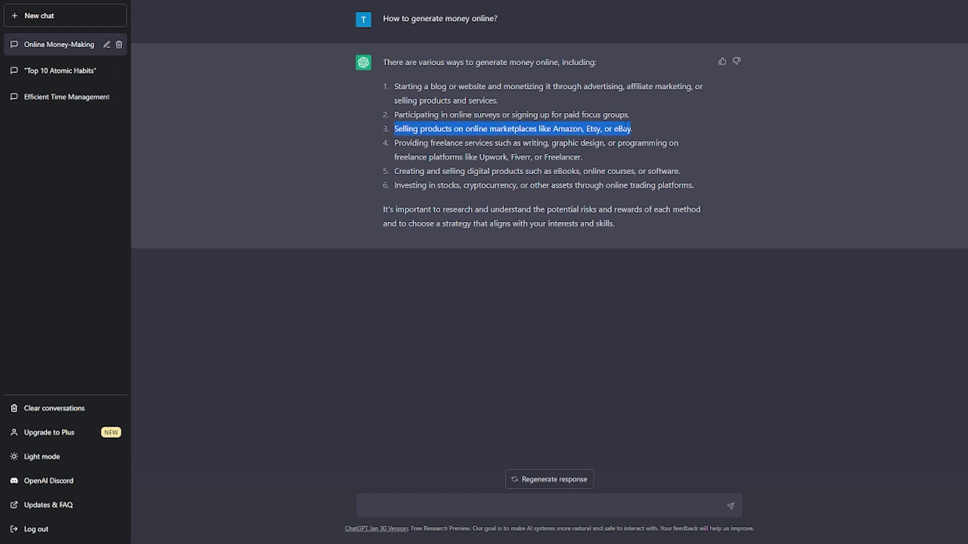
pyautogui.click(479, 142)
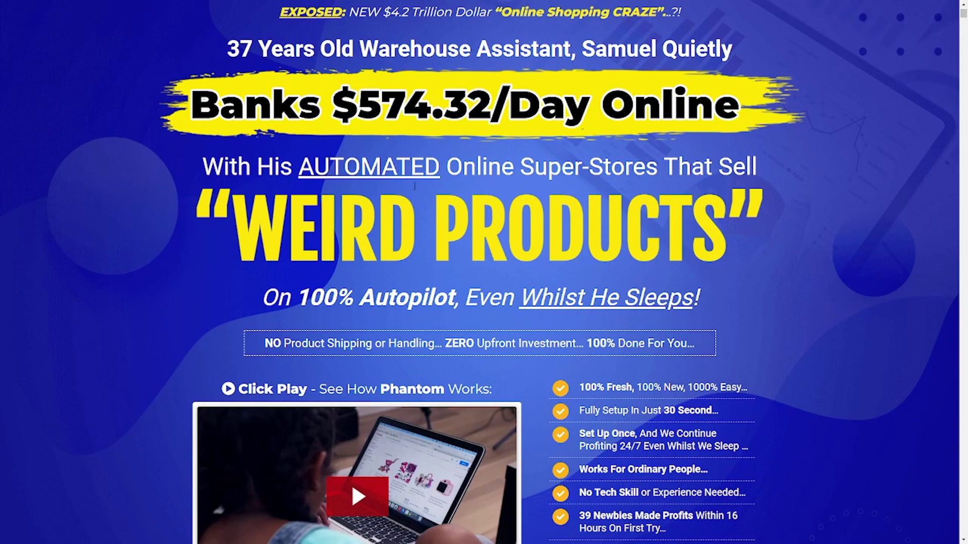
# Step: Highlight the WEIRD PRODUCTS headline on the Phantom sales page
pyautogui.scroll(2, 415, 186)
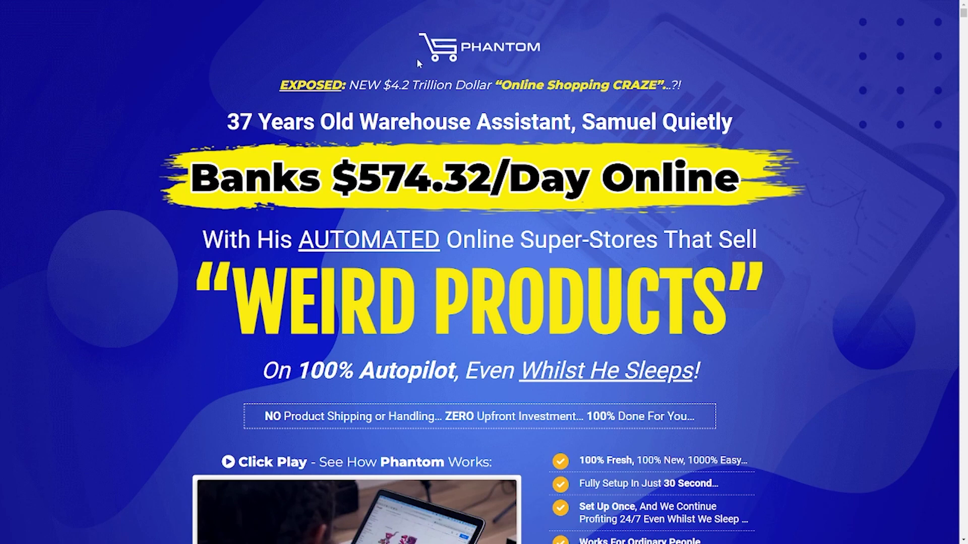
pyautogui.scroll(-1, 333, 156)
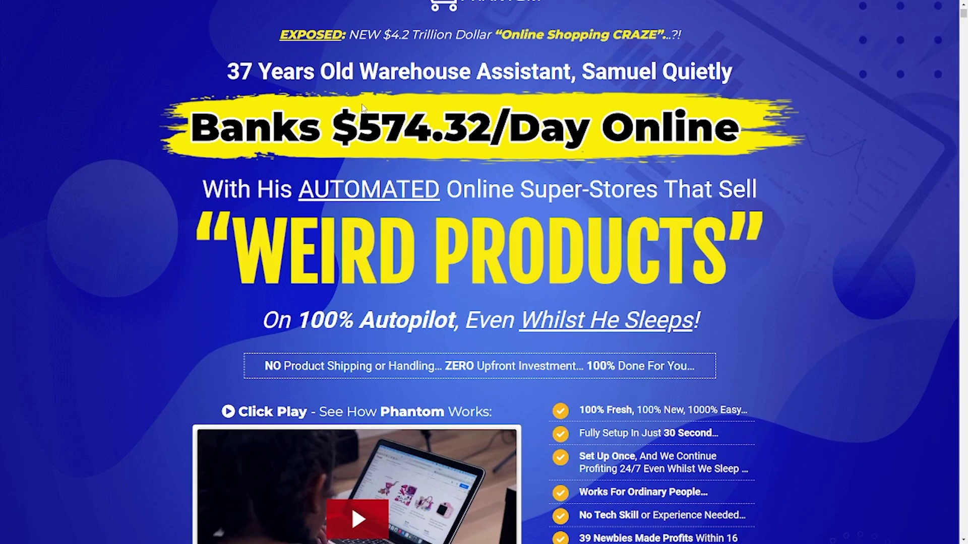
pyautogui.moveTo(143, 188); pyautogui.dragTo(766, 292)
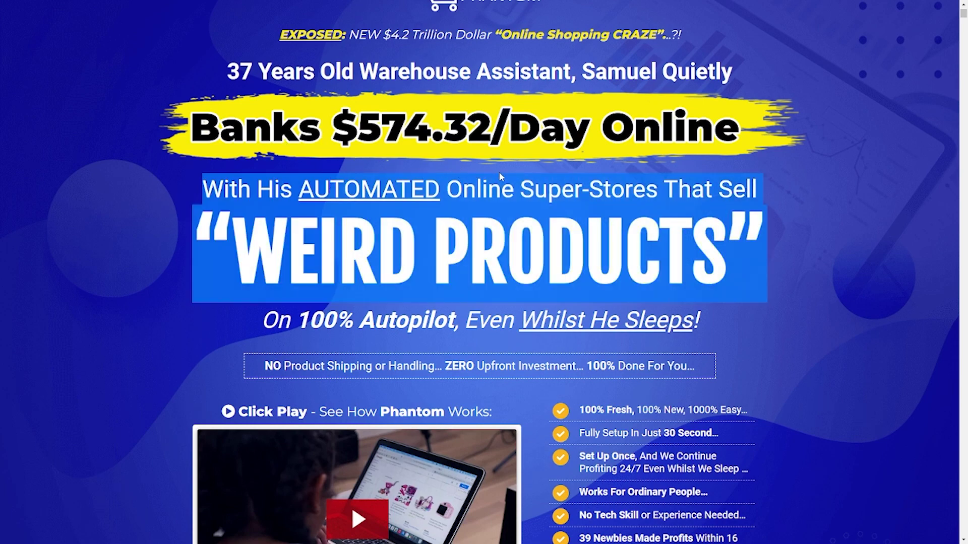
pyautogui.click(457, 173)
# Step: Scroll down to the purple banner with the $19 one-time price offer
pyautogui.scroll(-4, 475, 256)
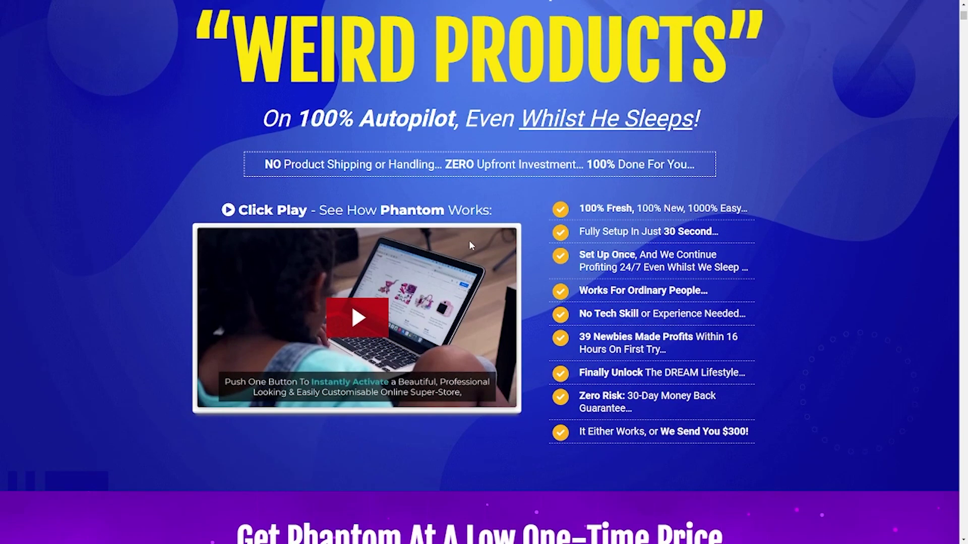
pyautogui.scroll(-2, 499, 240)
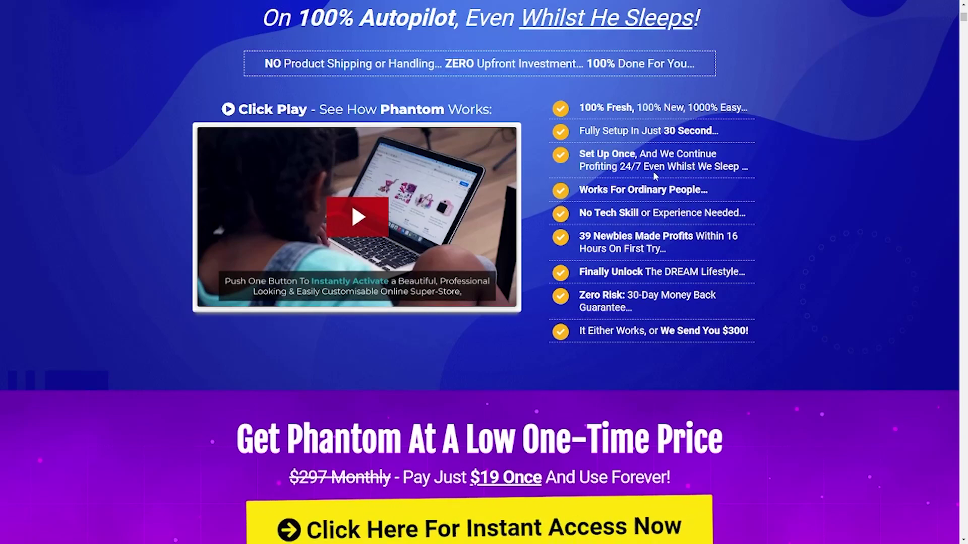
pyautogui.scroll(-2, 667, 224)
pyautogui.scroll(2, 666, 223)
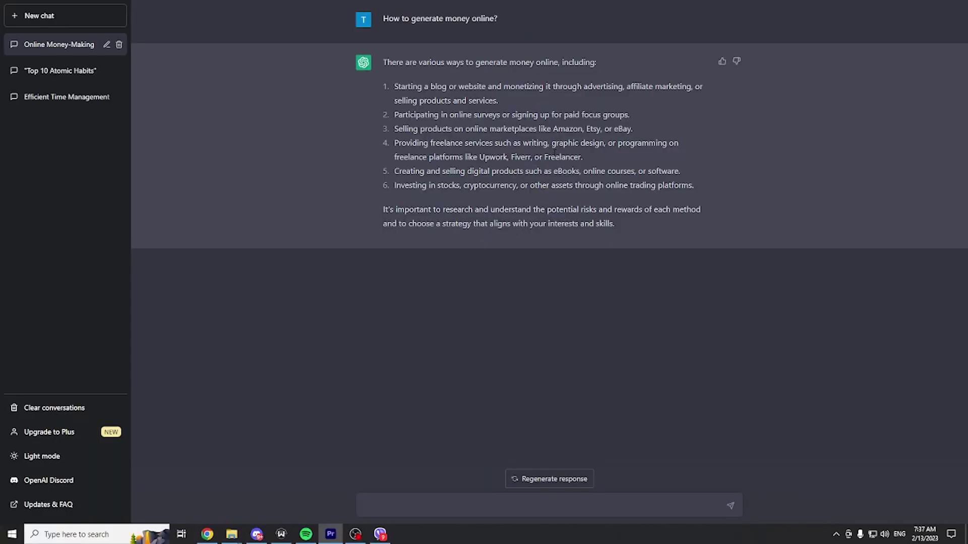
# Step: Highlight 'eBooks, online courses' in item 5 of the money-making answer
pyautogui.moveTo(393, 172); pyautogui.dragTo(693, 175)
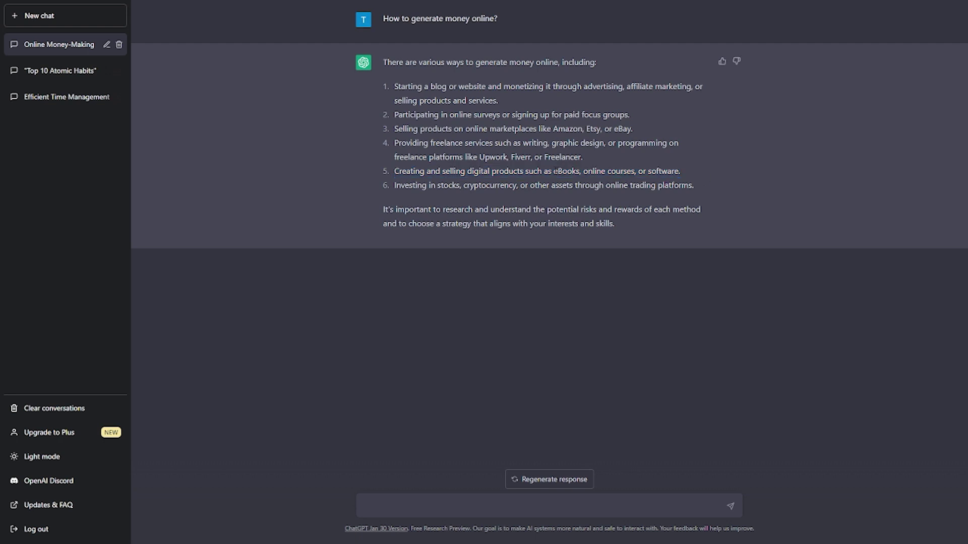
pyautogui.moveTo(555, 170); pyautogui.dragTo(394, 171)
pyautogui.click(640, 171)
pyautogui.click(618, 168)
pyautogui.moveTo(553, 171); pyautogui.dragTo(625, 174)
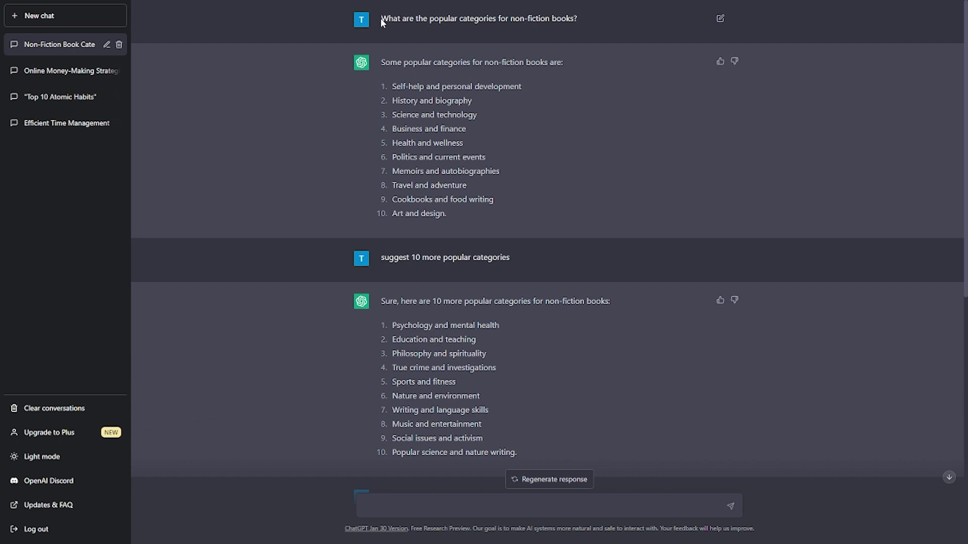
# Step: Highlight the non-fiction categories question and the first list of ten categories
pyautogui.moveTo(382, 22); pyautogui.dragTo(588, 43)
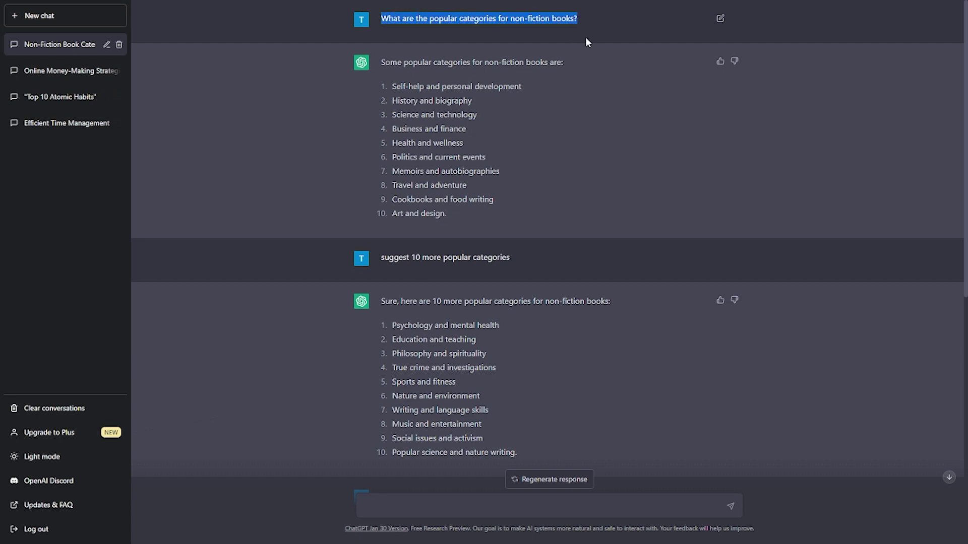
pyautogui.click(464, 32)
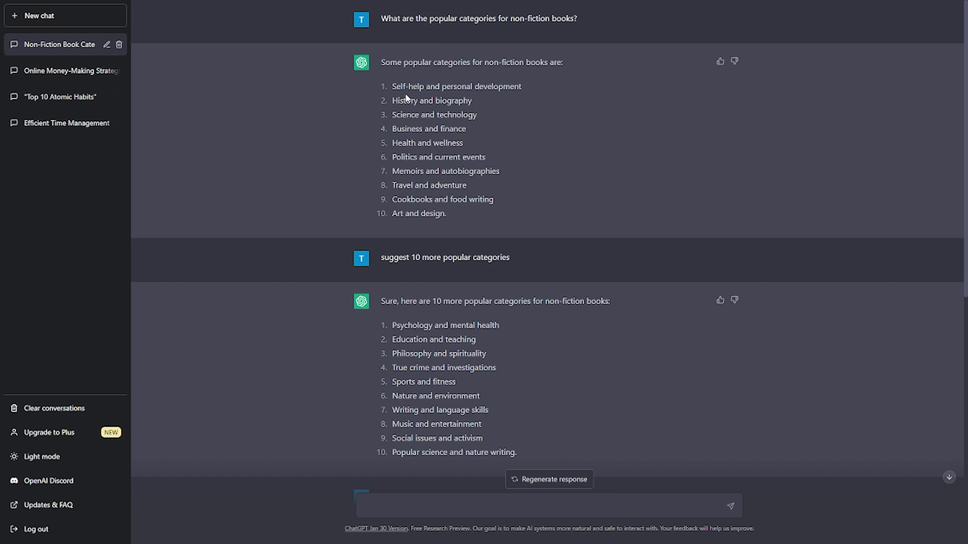
pyautogui.moveTo(397, 86); pyautogui.dragTo(508, 206)
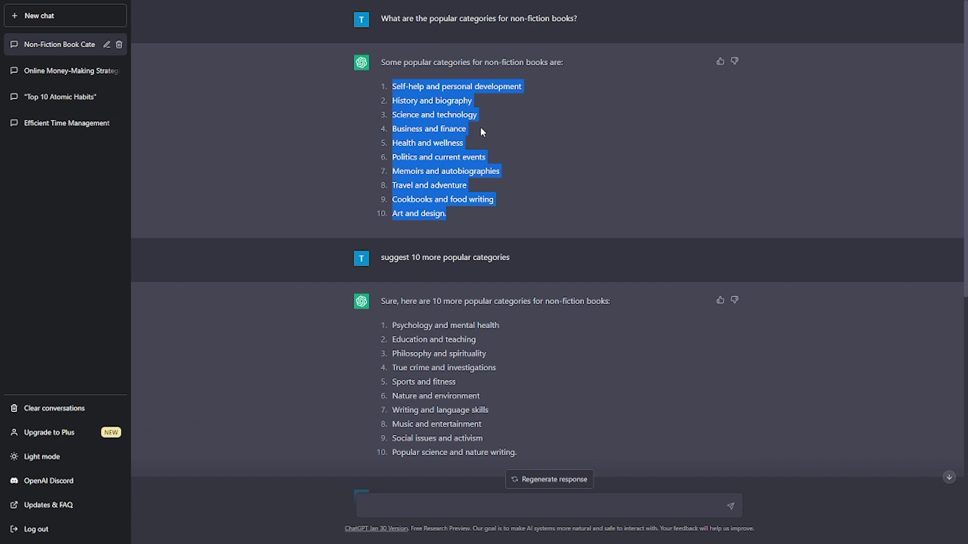
pyautogui.click(459, 127)
# Step: Highlight the Business and finance, Self-help and personal development, and History and biography categories
pyautogui.moveTo(393, 129); pyautogui.dragTo(471, 135)
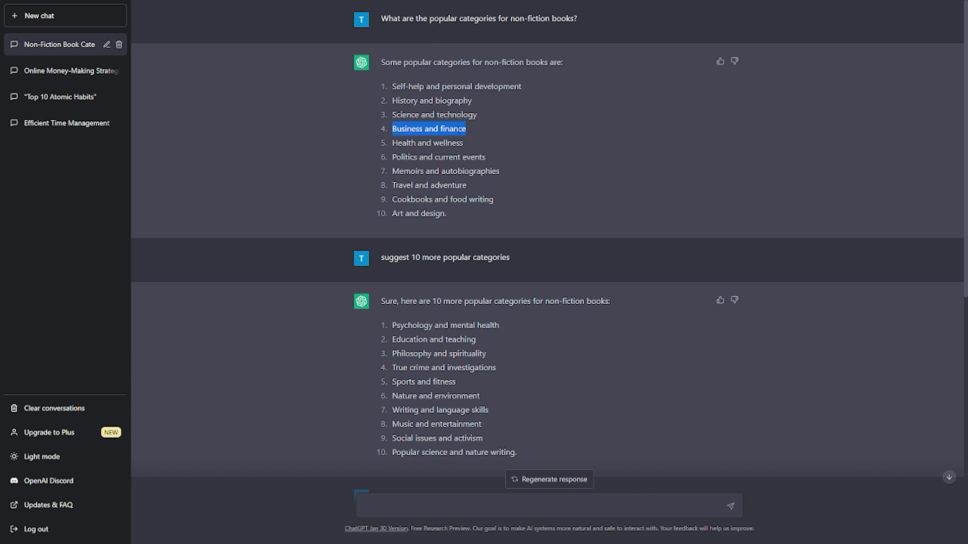
pyautogui.click(447, 130)
pyautogui.moveTo(393, 86); pyautogui.dragTo(574, 91)
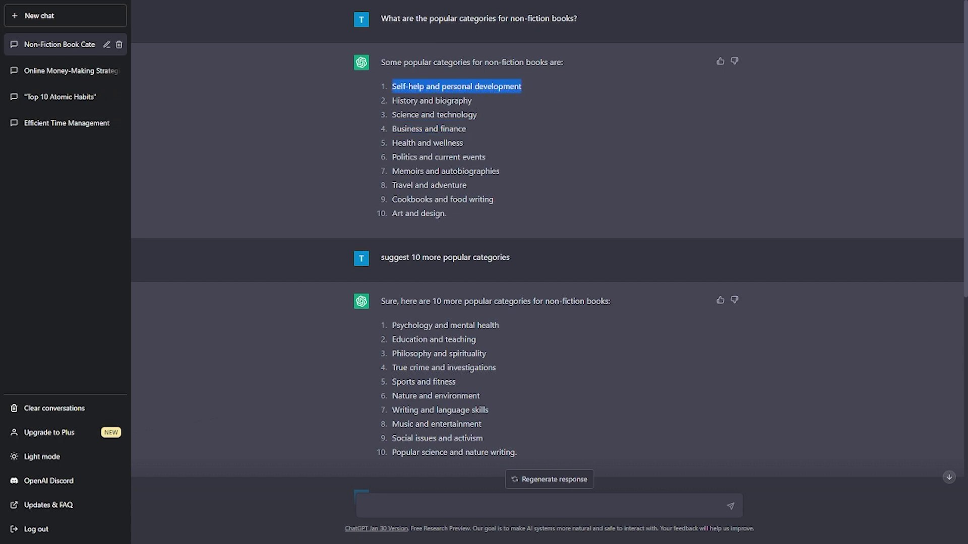
pyautogui.moveTo(393, 100); pyautogui.dragTo(501, 98)
pyautogui.click(463, 115)
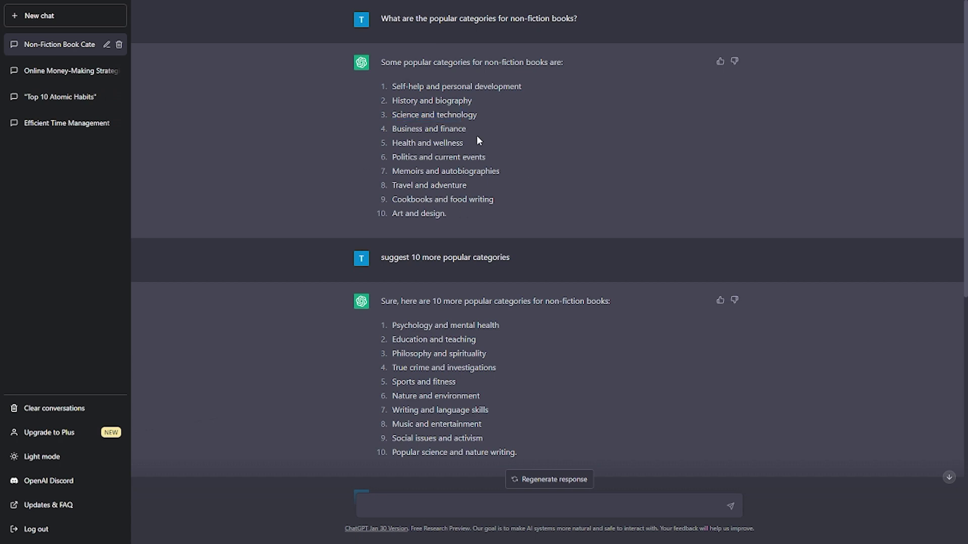
pyautogui.scroll(-2, 460, 148)
pyautogui.scroll(1, 453, 175)
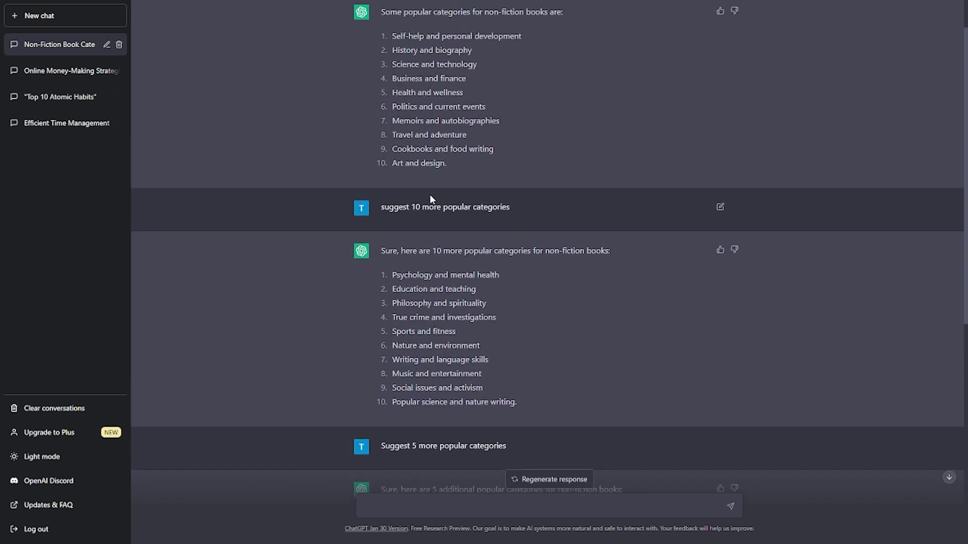
pyautogui.moveTo(381, 207); pyautogui.dragTo(509, 207)
pyautogui.scroll(-2, 488, 234)
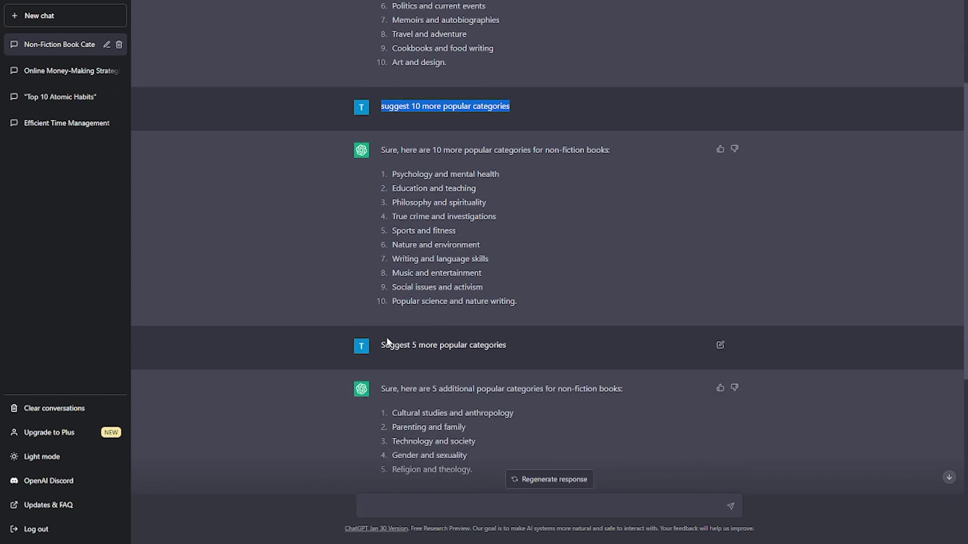
pyautogui.moveTo(383, 344); pyautogui.dragTo(522, 351)
pyautogui.click(525, 348)
pyautogui.scroll(-1, 543, 329)
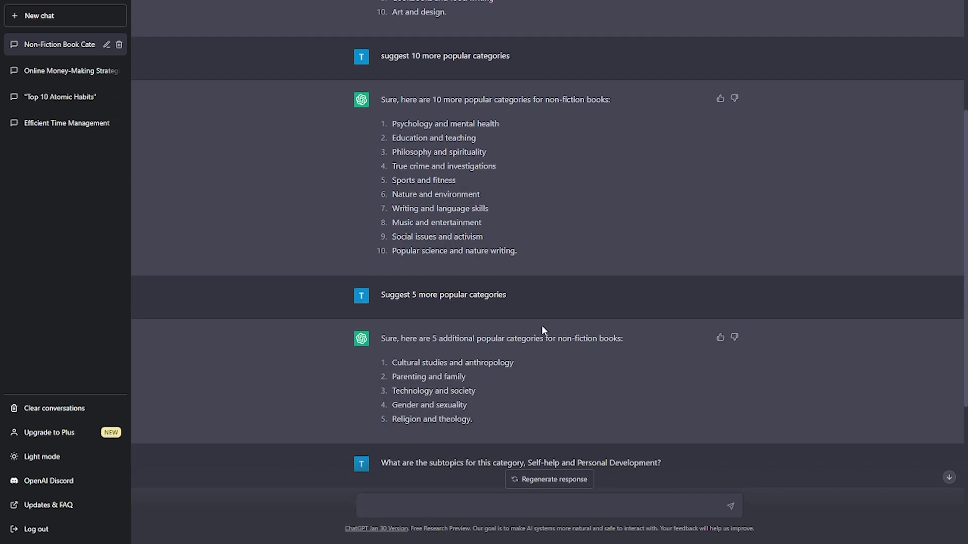
pyautogui.scroll(4, 543, 327)
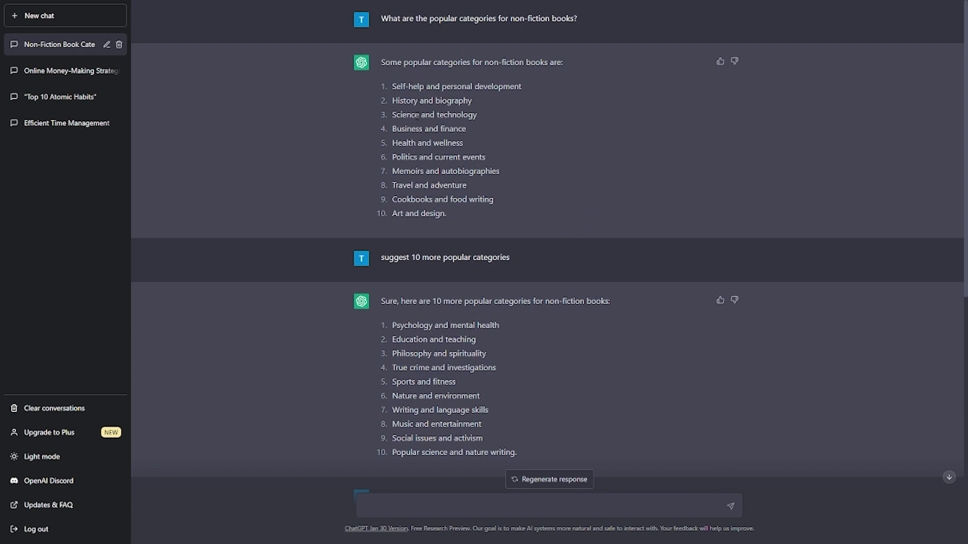
pyautogui.moveTo(393, 86)
pyautogui.mouseDown()
pyautogui.moveTo(539, 87)
pyautogui.moveTo(373, 88)
pyautogui.mouseUp()
pyautogui.click(539, 87)
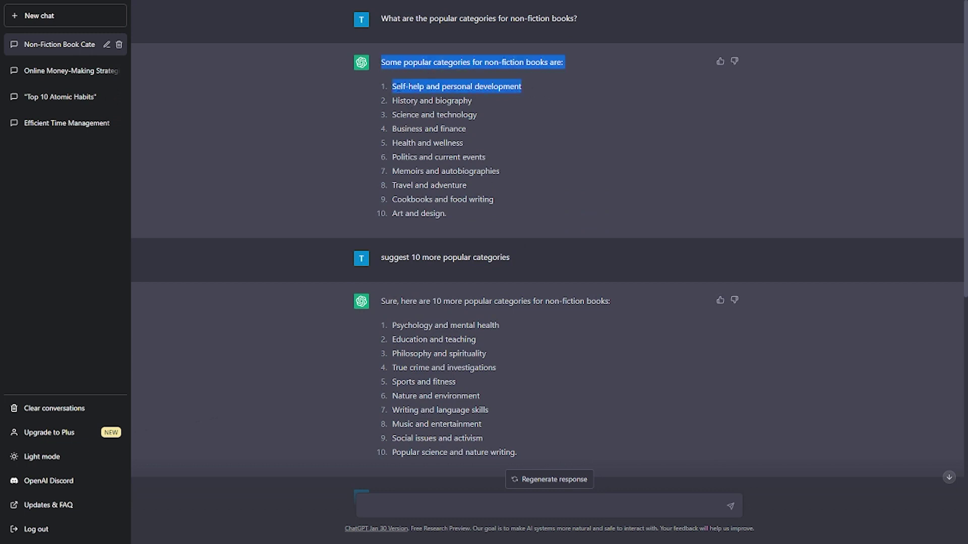
pyautogui.click(393, 103)
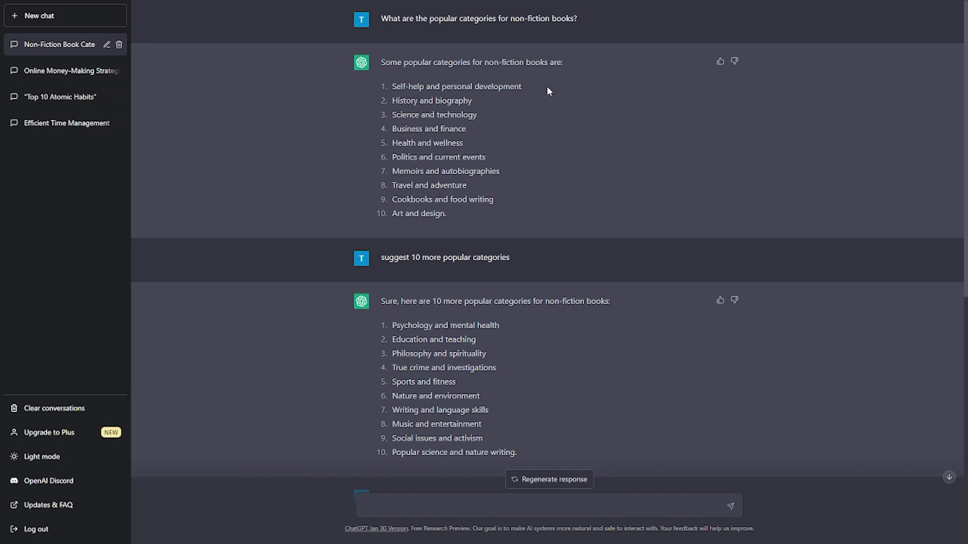
pyautogui.moveTo(509, 86); pyautogui.dragTo(368, 98)
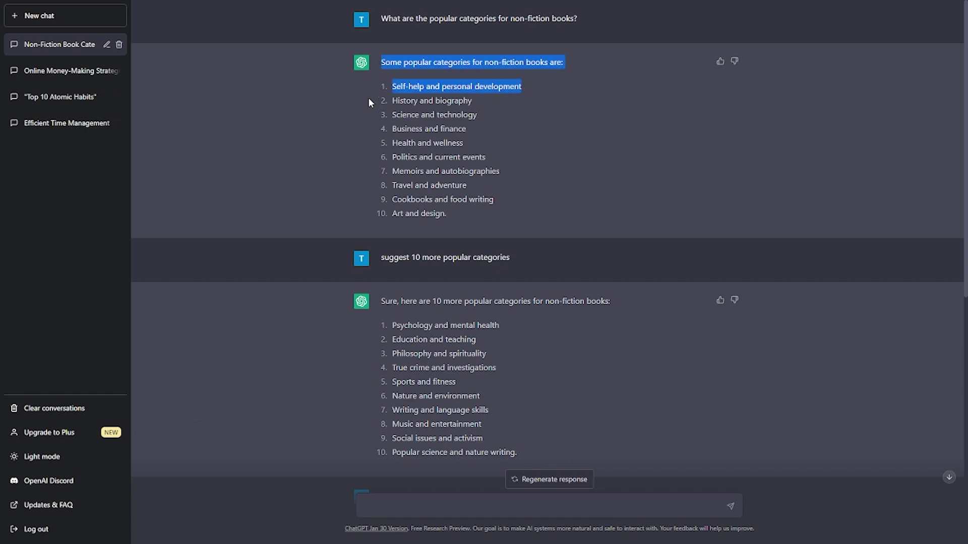
pyautogui.click(368, 98)
pyautogui.scroll(-2, 363, 192)
pyautogui.scroll(-6, 363, 193)
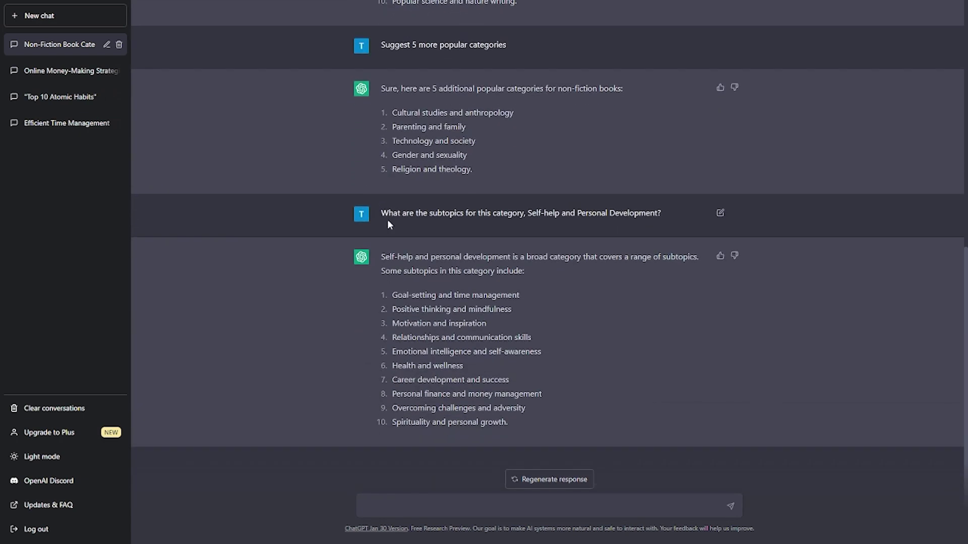
pyautogui.moveTo(388, 214); pyautogui.dragTo(670, 210)
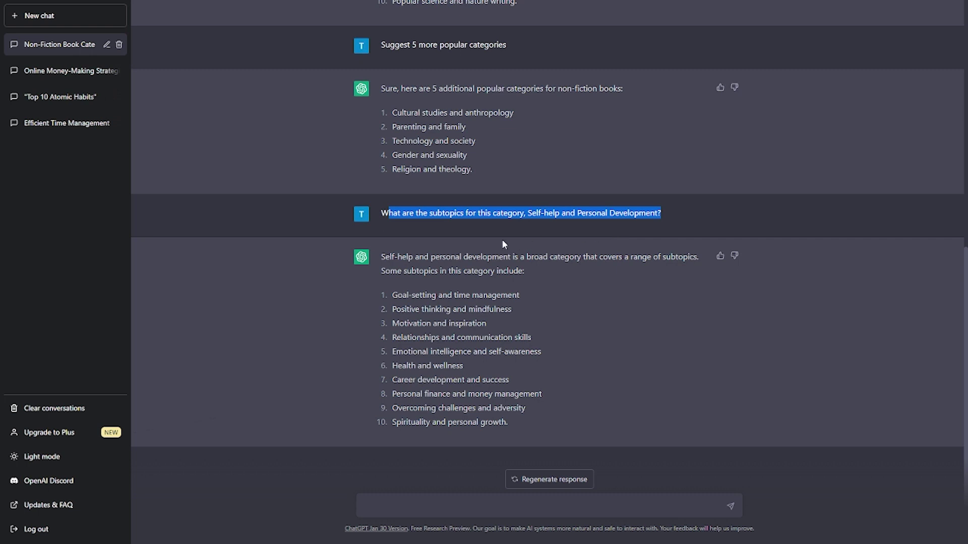
pyautogui.click(556, 233)
pyautogui.moveTo(387, 208); pyautogui.dragTo(694, 220)
pyautogui.click(585, 224)
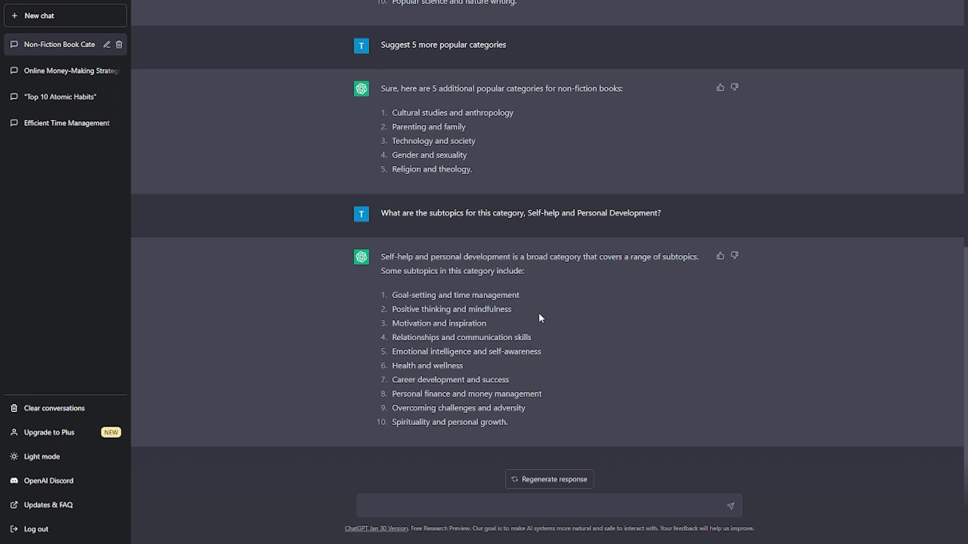
pyautogui.moveTo(436, 296); pyautogui.dragTo(538, 294)
pyautogui.click(457, 309)
pyautogui.moveTo(454, 295); pyautogui.dragTo(536, 300)
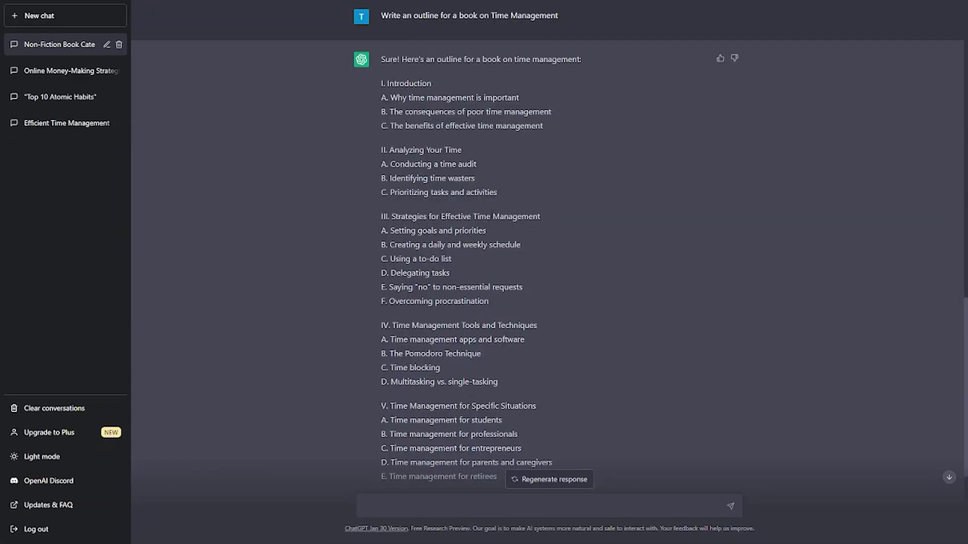
pyautogui.moveTo(381, 16); pyautogui.dragTo(580, 24)
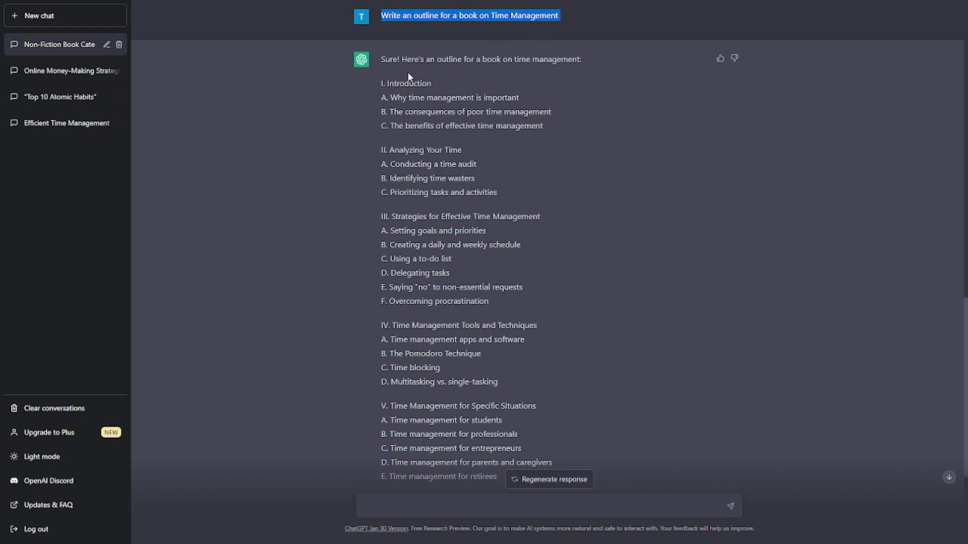
pyautogui.moveTo(377, 57); pyautogui.dragTo(612, 71)
pyautogui.click(476, 81)
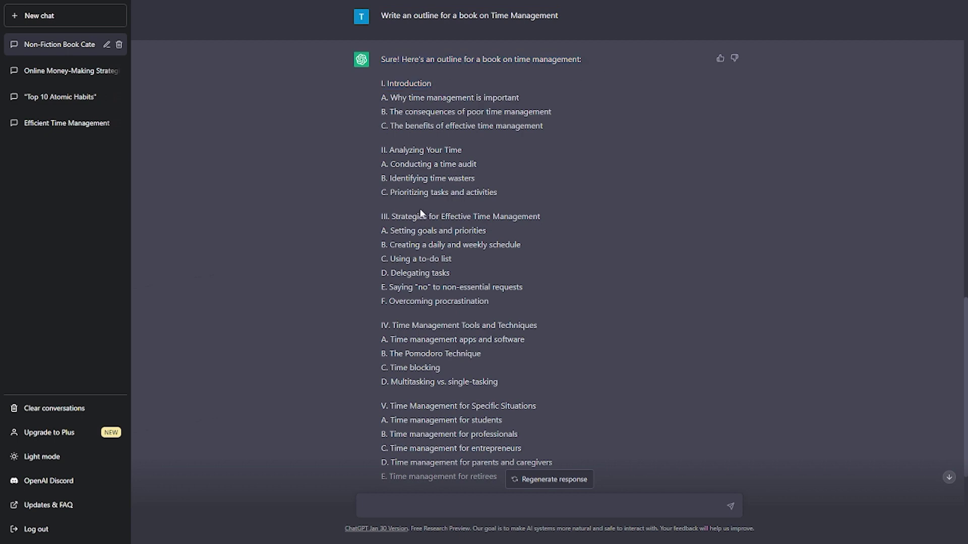
pyautogui.scroll(-1, 486, 92)
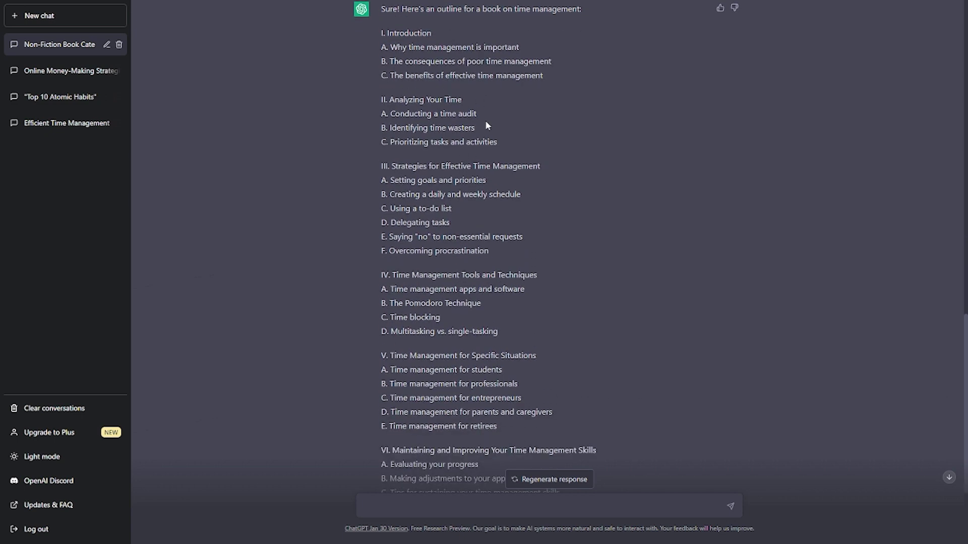
pyautogui.scroll(-1, 439, 171)
pyautogui.scroll(-2, 442, 189)
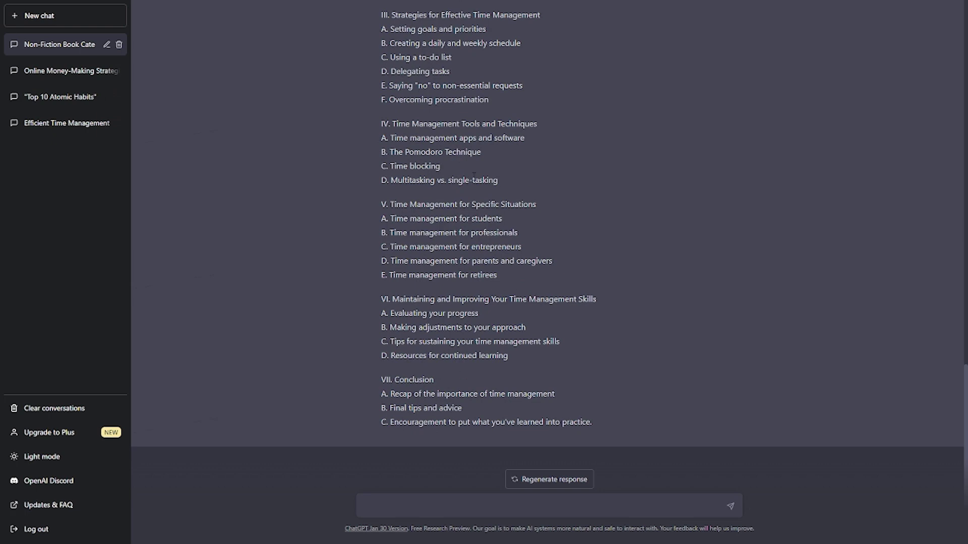
pyautogui.scroll(4, 455, 195)
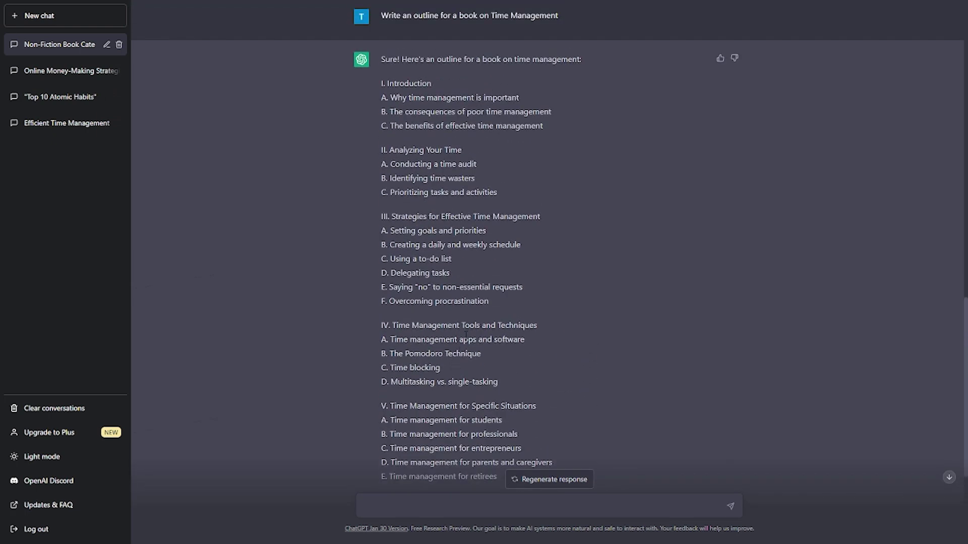
pyautogui.moveTo(381, 83); pyautogui.dragTo(469, 99)
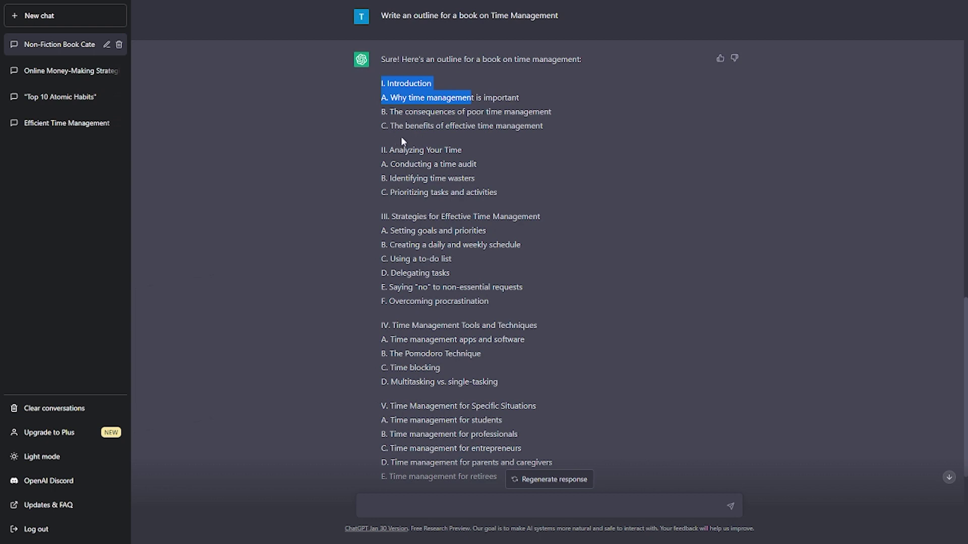
pyautogui.moveTo(381, 150); pyautogui.dragTo(493, 154)
pyautogui.moveTo(381, 56); pyautogui.dragTo(563, 219)
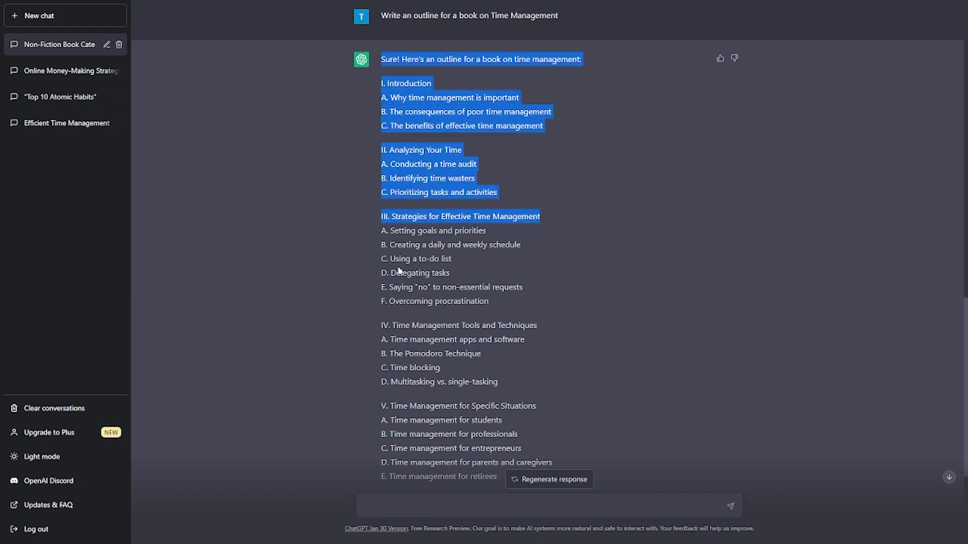
pyautogui.keyDown('shift'); pyautogui.click(557, 332); pyautogui.keyUp('shift')
pyautogui.click(546, 336)
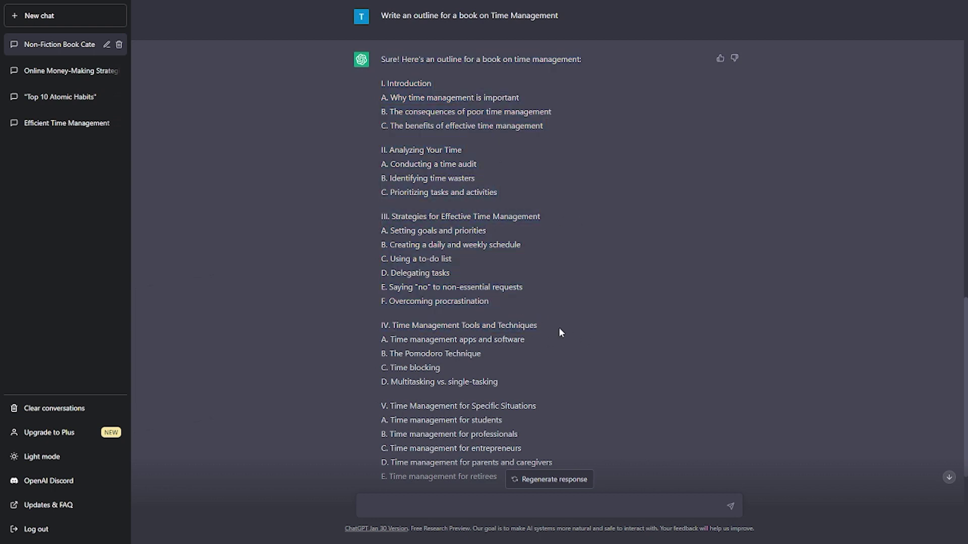
pyautogui.scroll(-1, 560, 333)
pyautogui.moveTo(381, 355); pyautogui.dragTo(541, 356)
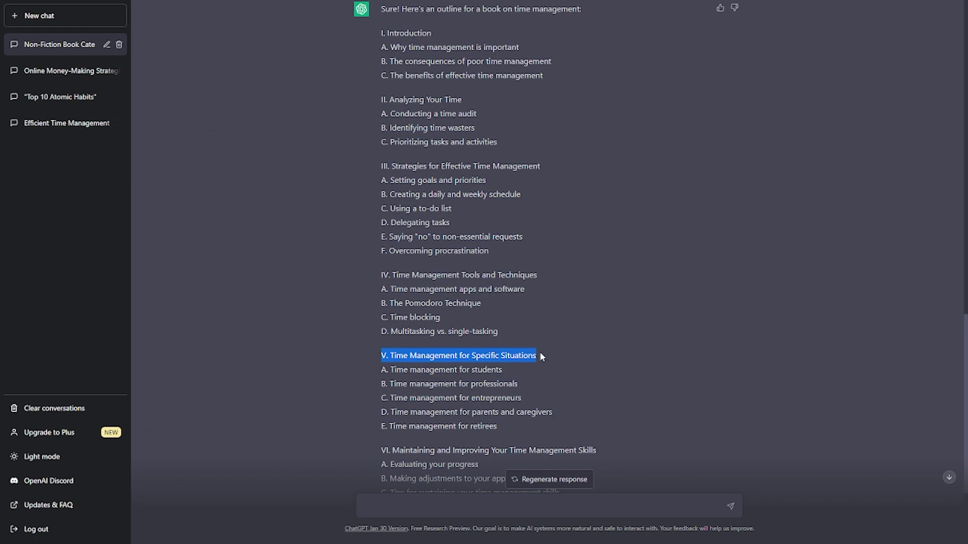
pyautogui.click(540, 355)
pyautogui.scroll(3, 506, 322)
pyautogui.moveTo(382, 184); pyautogui.dragTo(563, 228)
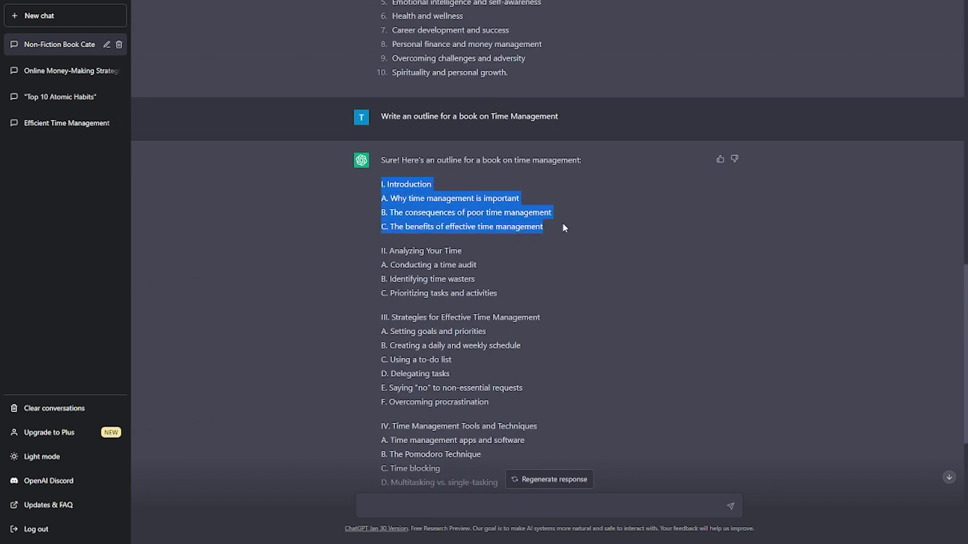
pyautogui.click(362, 204)
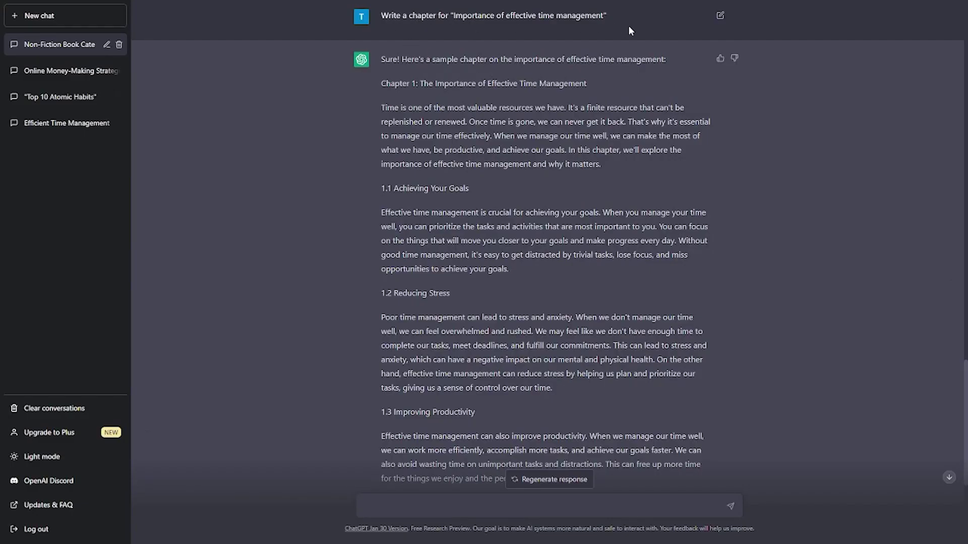
pyautogui.moveTo(624, 17); pyautogui.dragTo(375, 53)
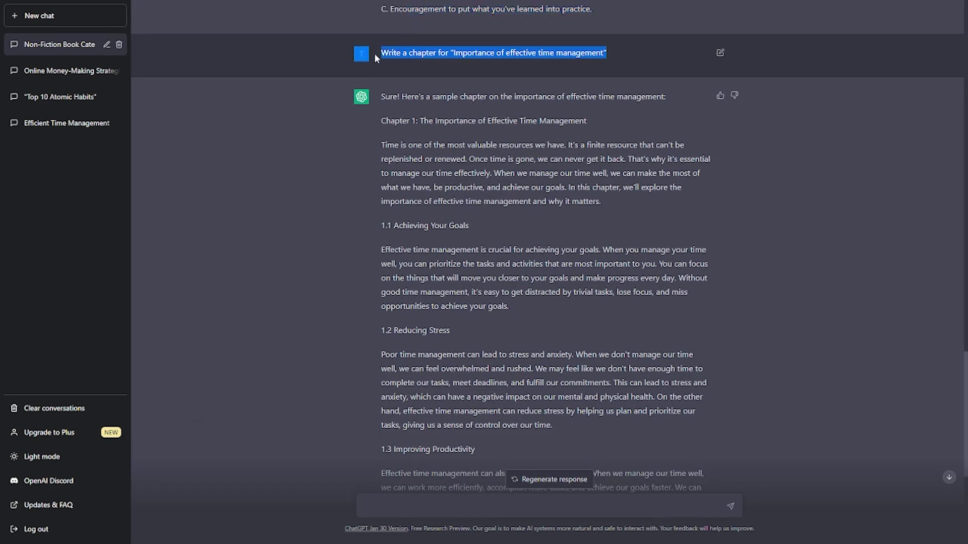
pyautogui.click(514, 63)
pyautogui.scroll(-3, 578, 94)
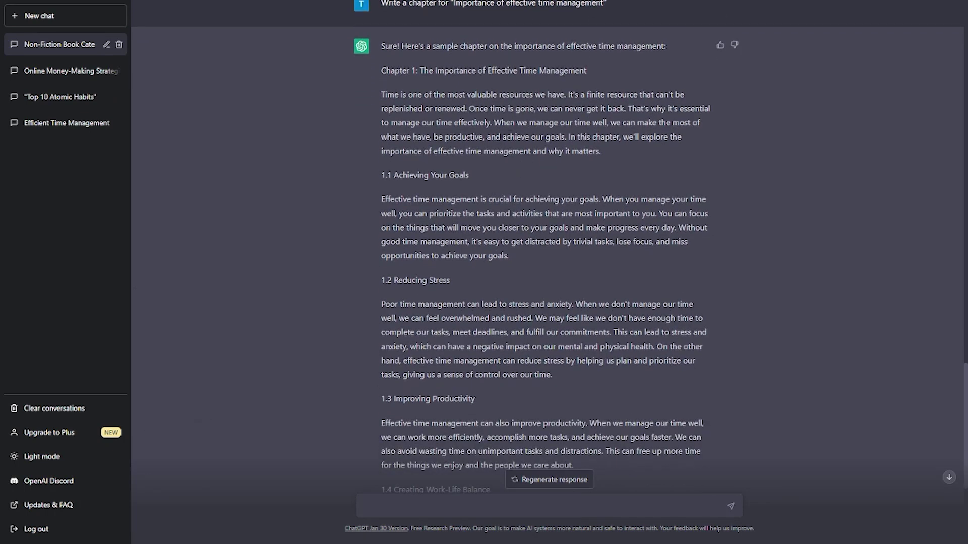
pyautogui.scroll(-3, 514, 337)
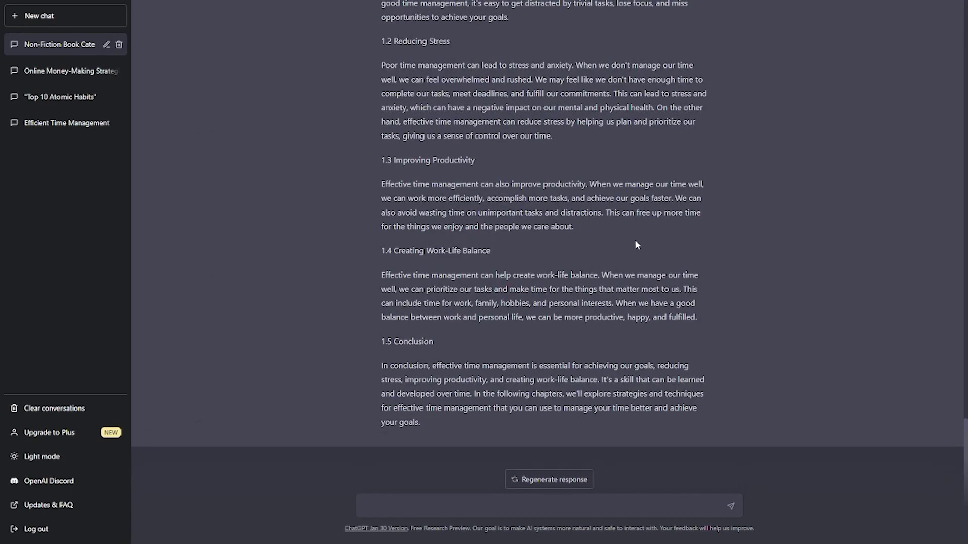
pyautogui.scroll(4, 637, 245)
pyautogui.scroll(2, 502, 171)
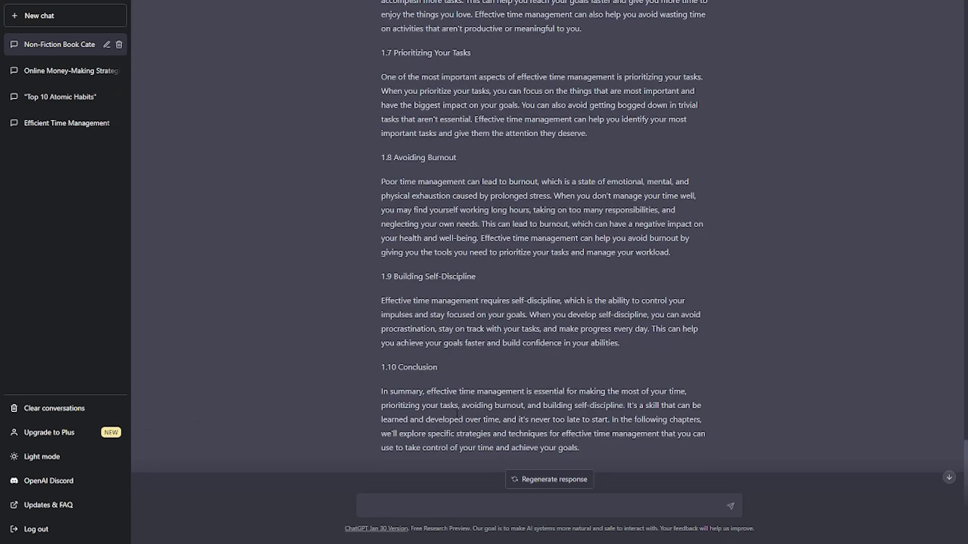
pyautogui.scroll(5, 504, 252)
pyautogui.moveTo(446, 159); pyautogui.dragTo(411, 160)
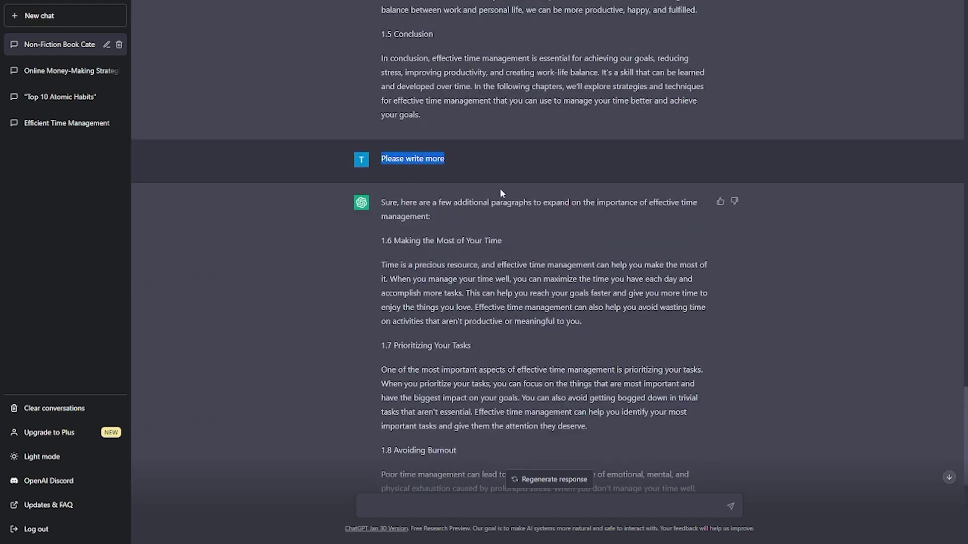
pyautogui.scroll(-5, 595, 443)
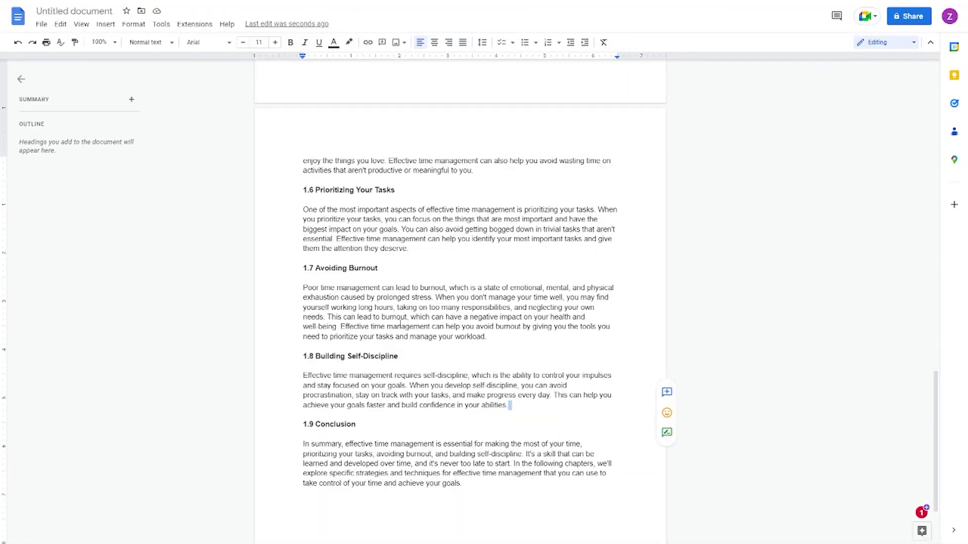
# Step: Show the File menu's Download format submenu for the time management e-book draft
pyautogui.scroll(-2, 401, 323)
pyautogui.scroll(15, 444, 350)
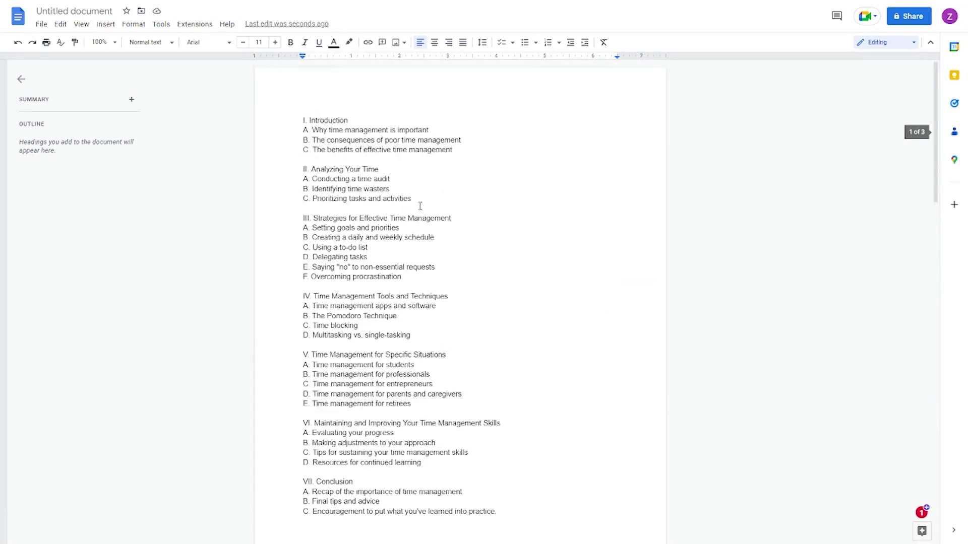
pyautogui.click(43, 25)
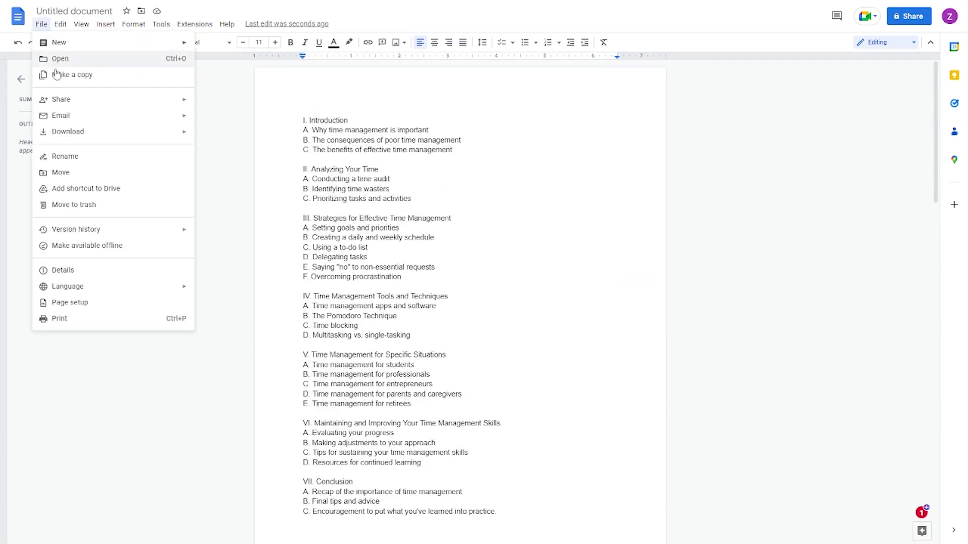
pyautogui.moveTo(129, 138)
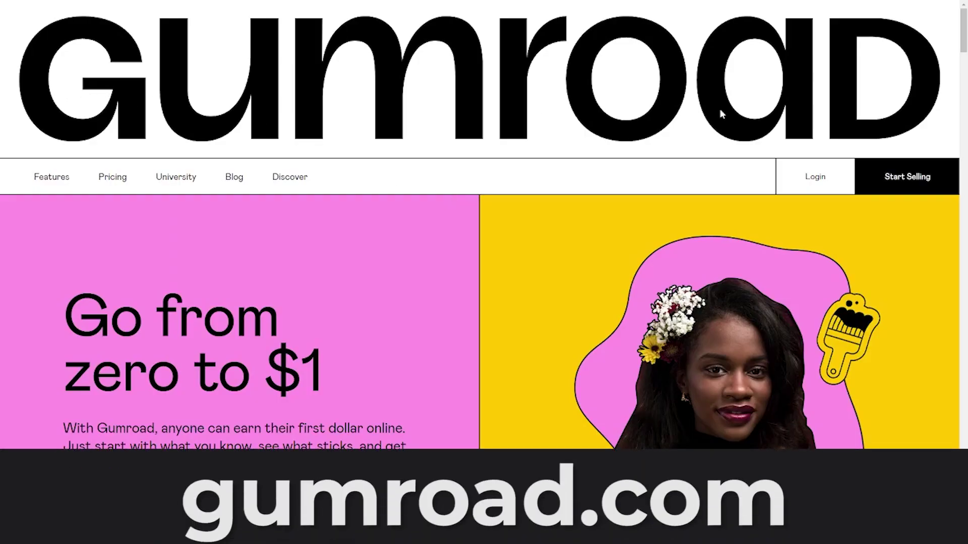
# Step: Scroll the Gumroad homepage down to cards like Fitness & Health, Gaming and Self Improvement
pyautogui.scroll(-5, 383, 243)
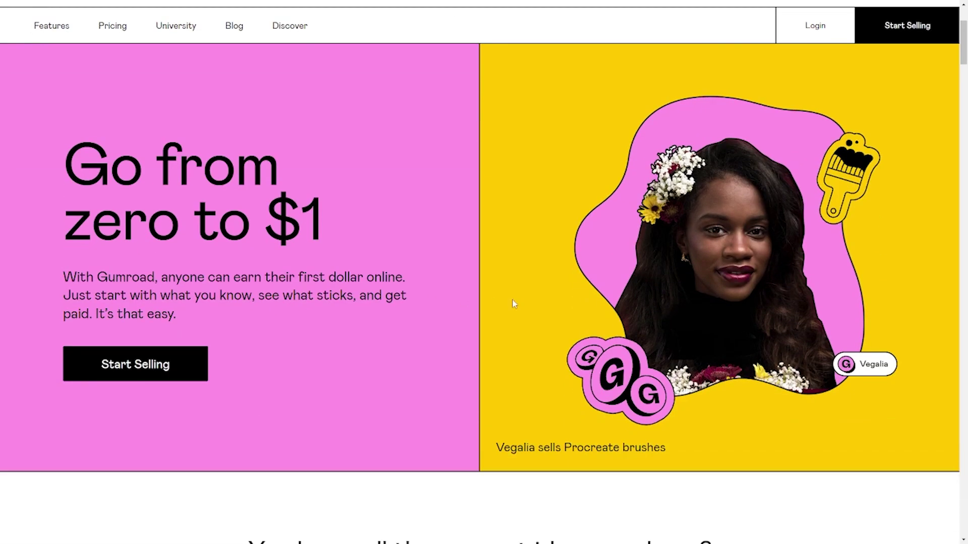
pyautogui.scroll(-3, 202, 176)
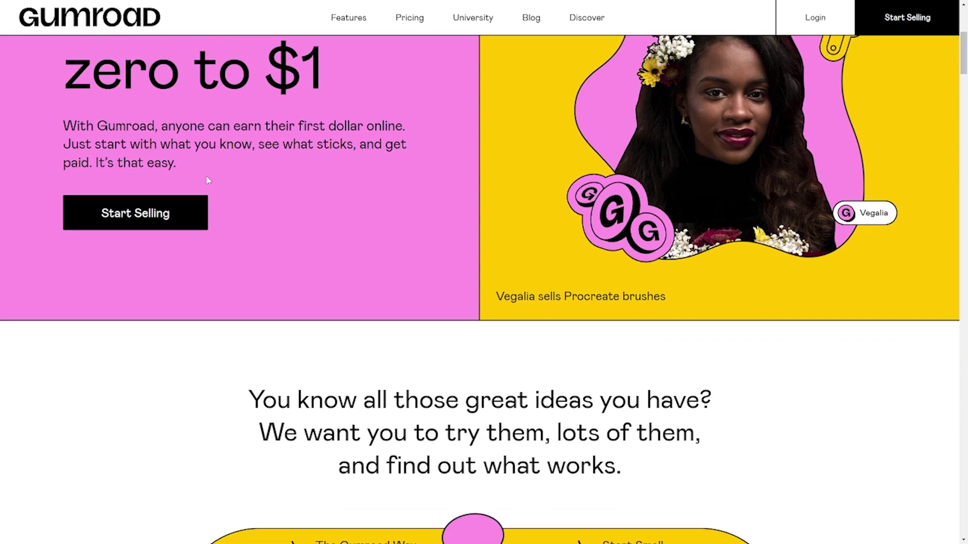
pyautogui.scroll(-10, 439, 236)
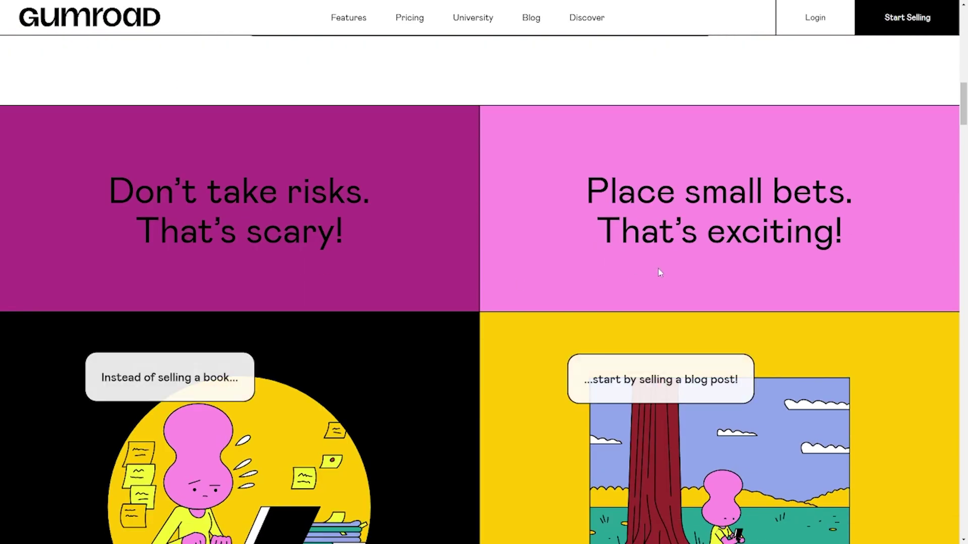
pyautogui.scroll(-10, 657, 262)
pyautogui.scroll(-9, 481, 332)
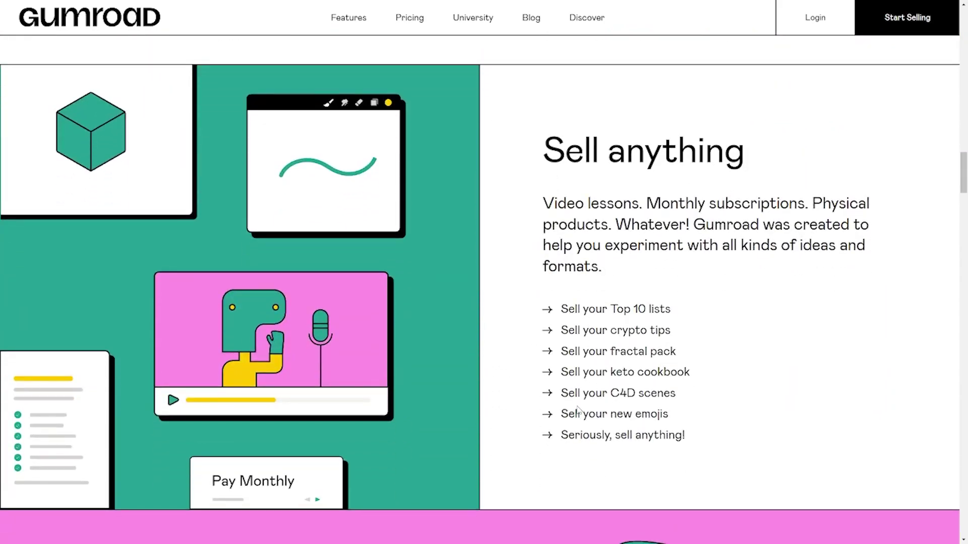
pyautogui.scroll(-14, 606, 398)
pyautogui.scroll(-4, 410, 346)
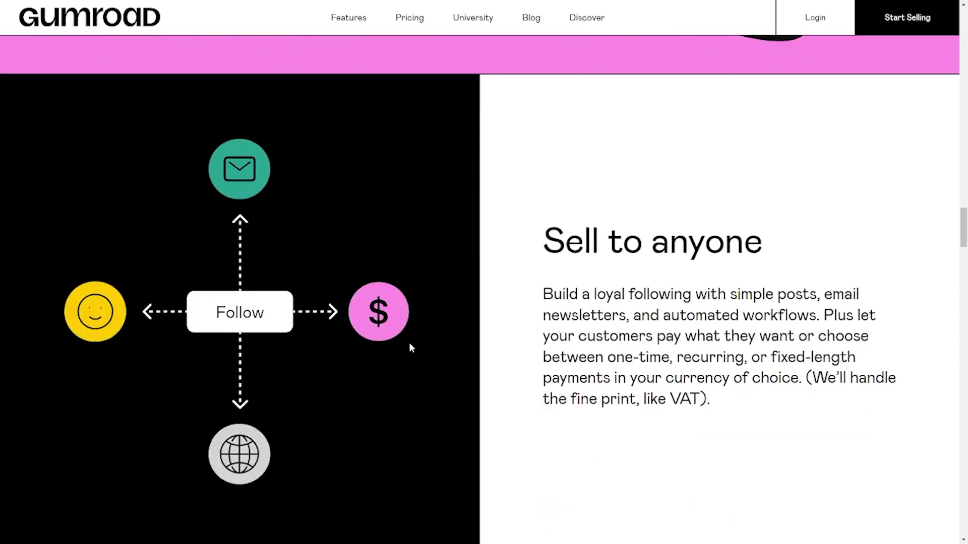
pyautogui.scroll(-12, 409, 342)
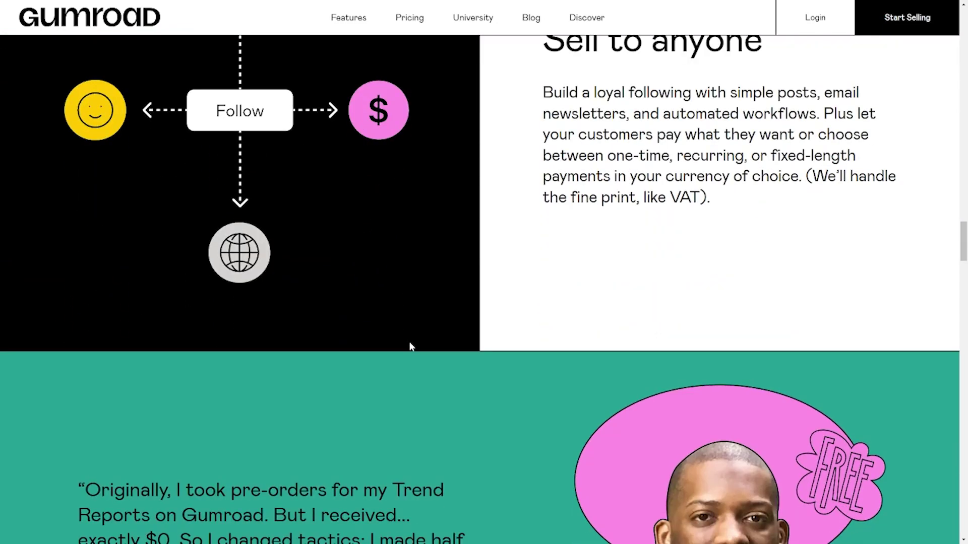
pyautogui.scroll(-20, 410, 346)
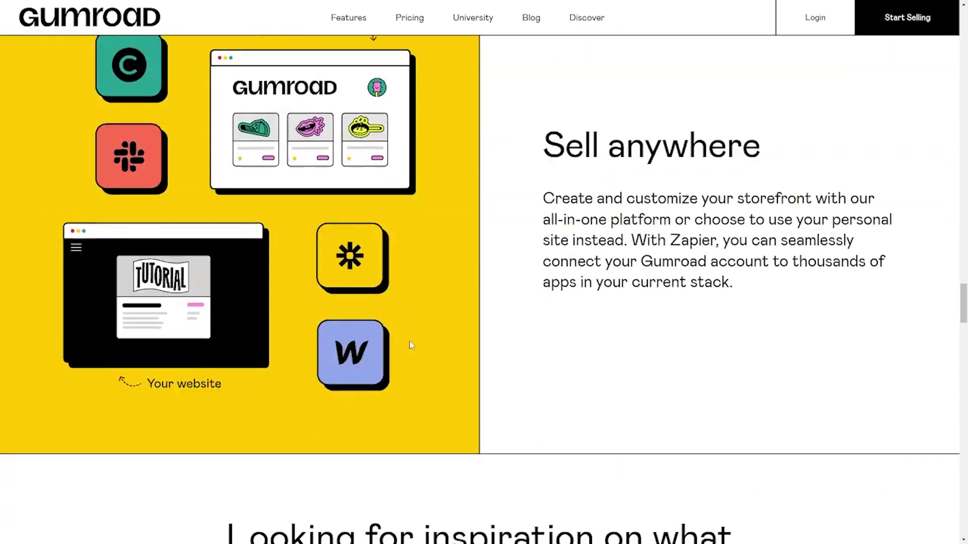
pyautogui.scroll(-8, 411, 346)
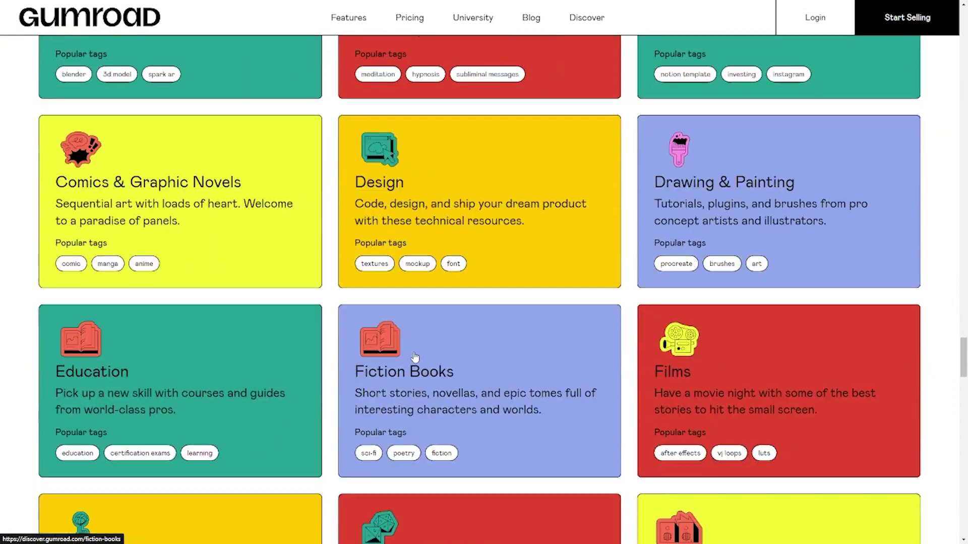
pyautogui.scroll(-4, 415, 368)
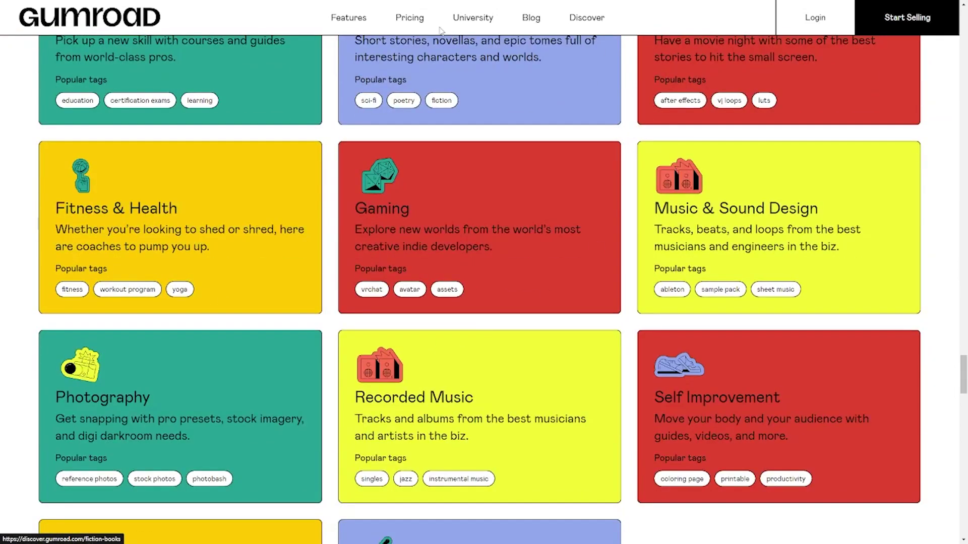
# Step: Open Gumroad's Pricing page and highlight the '10% flat' fee heading
pyautogui.click(409, 18)
pyautogui.tripleClick(593, 160)
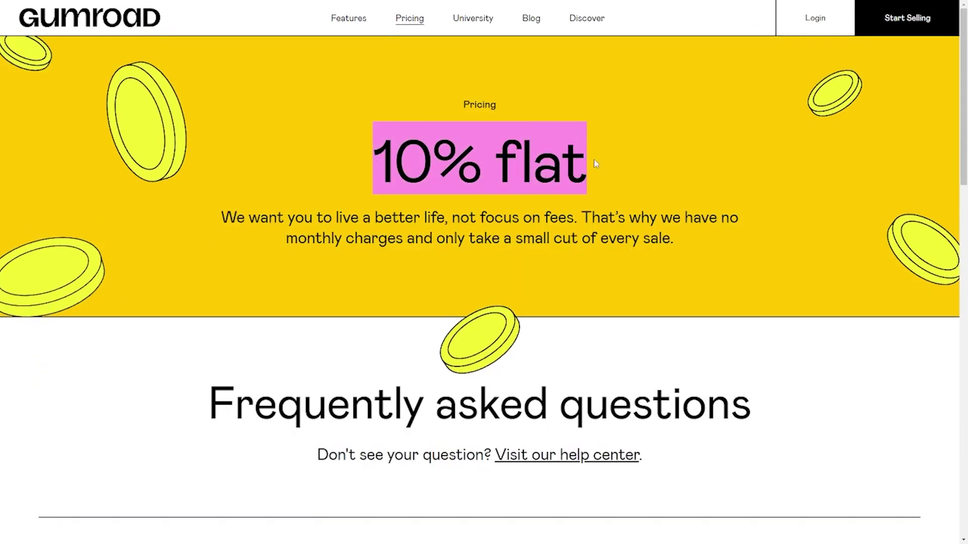
pyautogui.click(585, 161)
pyautogui.moveTo(359, 154); pyautogui.dragTo(606, 156)
pyautogui.scroll(-2, 410, 276)
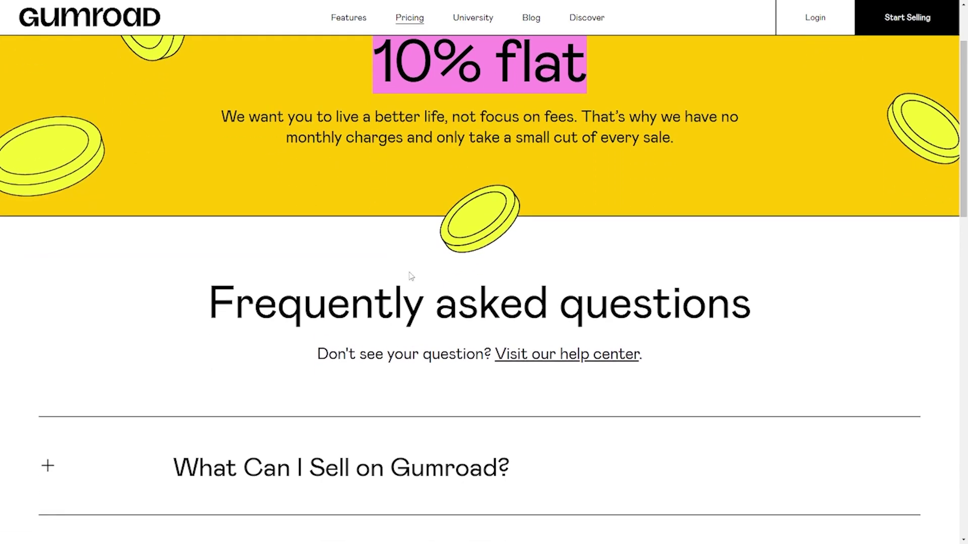
pyautogui.scroll(2, 478, 256)
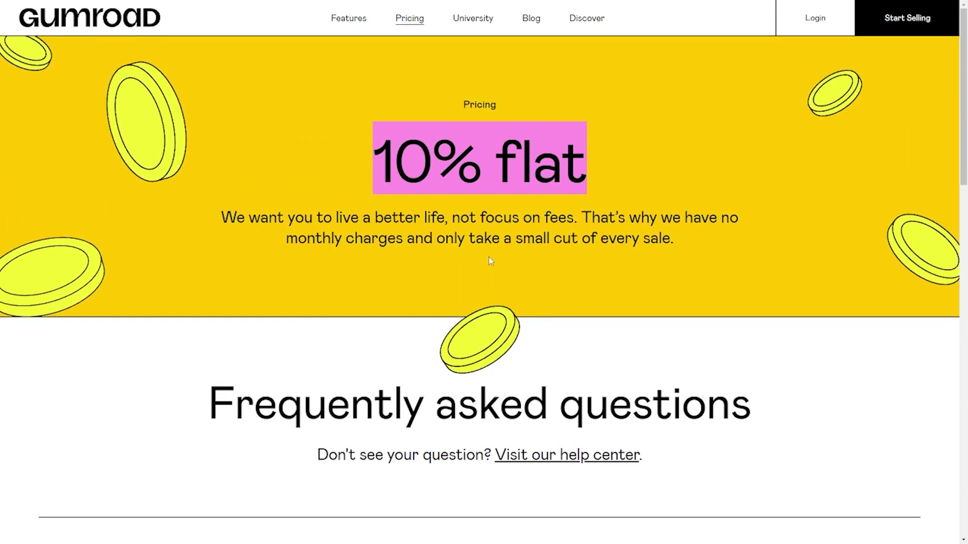